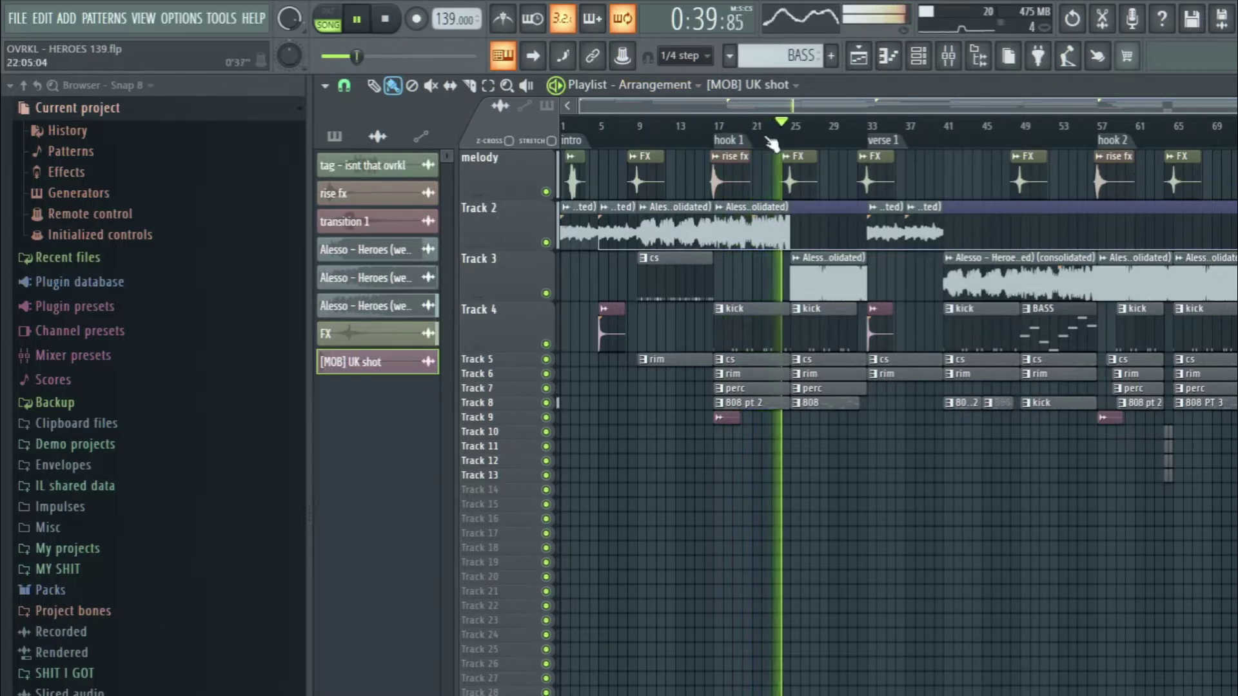
Step: Review the arrangement from hook 1 into verse 1 while the song plays
scroll(772, 143, up, 8)
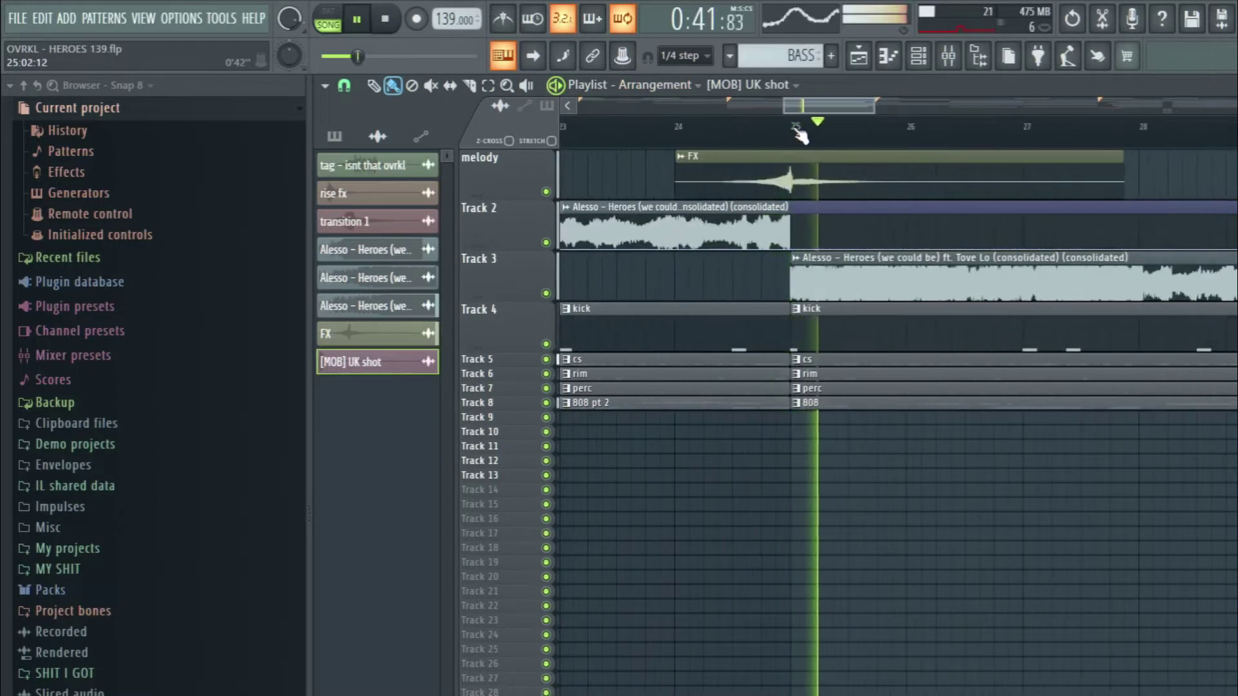
scroll(948, 108, right, 2)
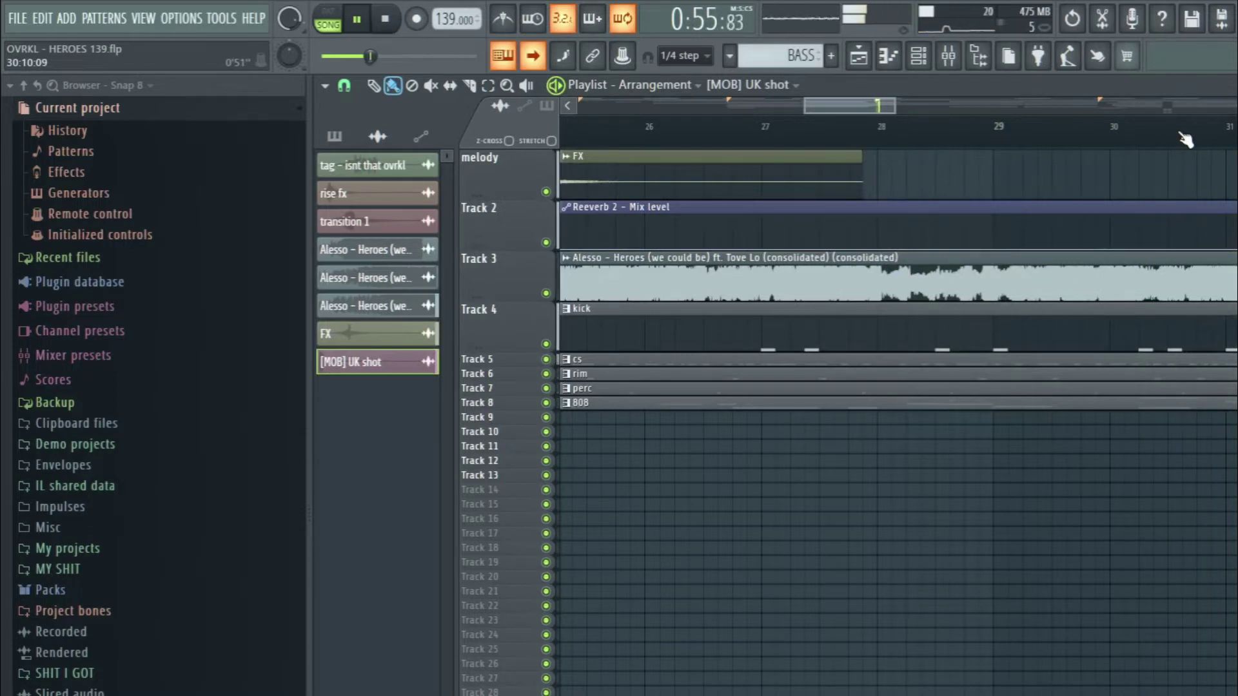
scroll(1184, 140, down, 5)
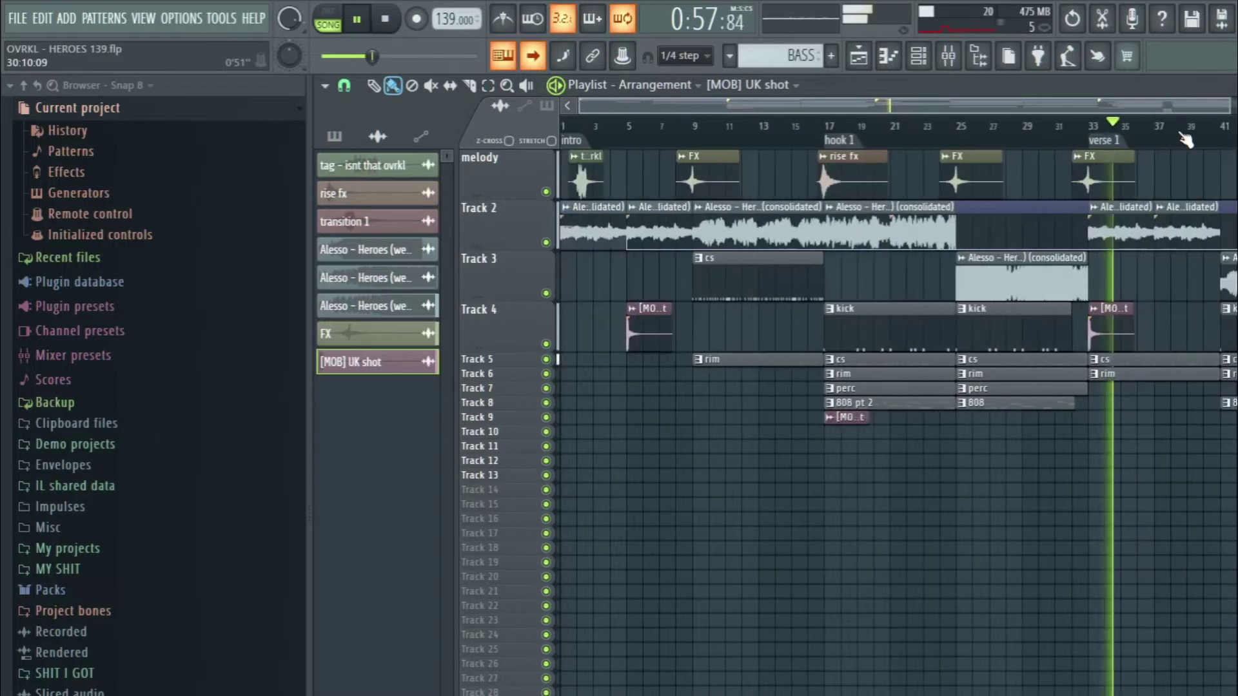
scroll(1184, 140, down, 2)
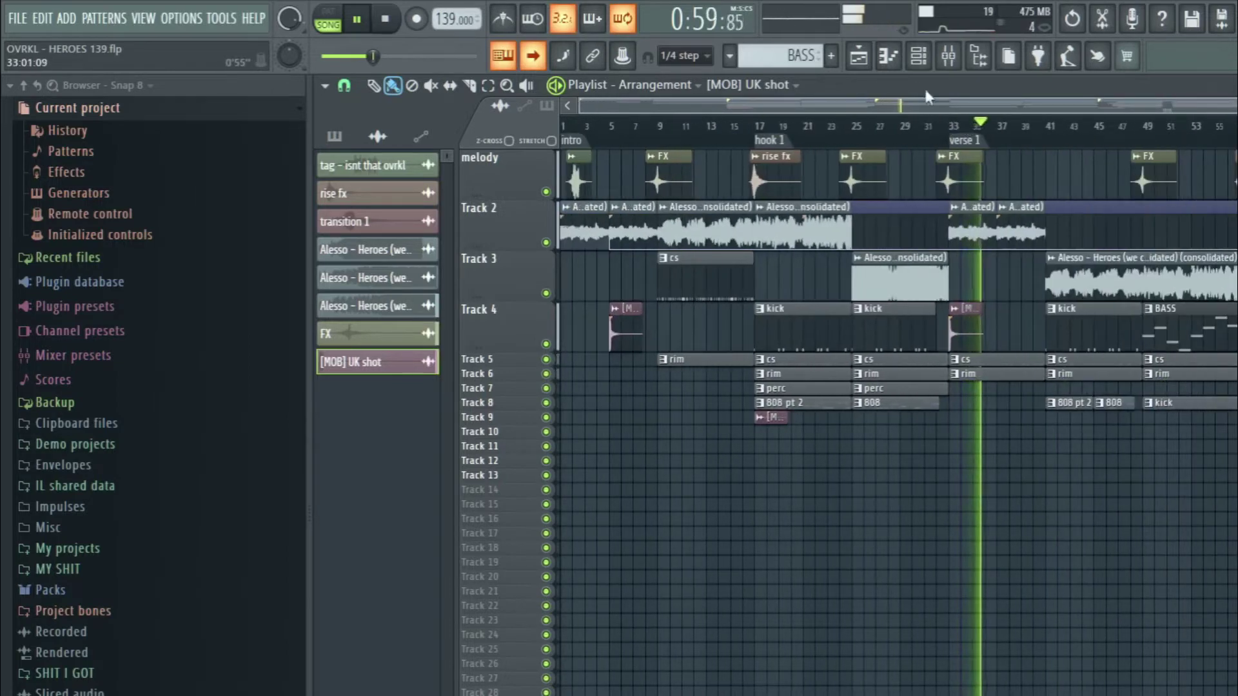
Step: Open the kick pattern's notes in the piano roll and play the pattern alone with the metronome on
click(922, 58)
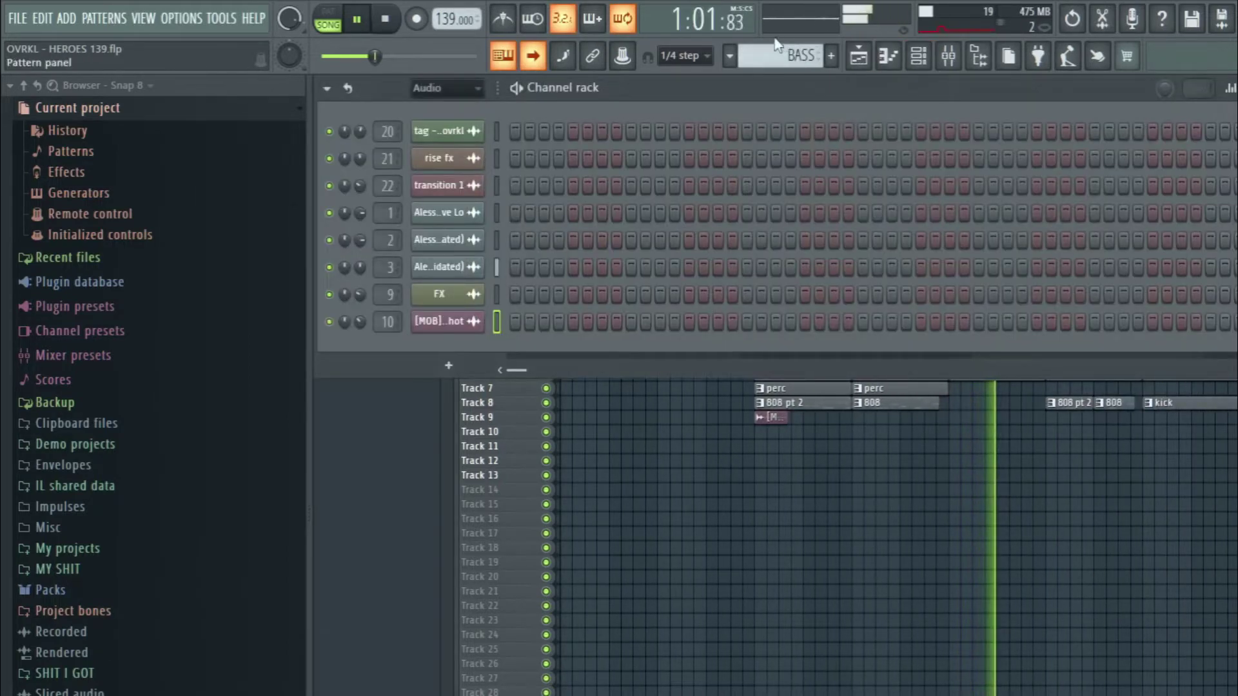
click(729, 56)
click(758, 85)
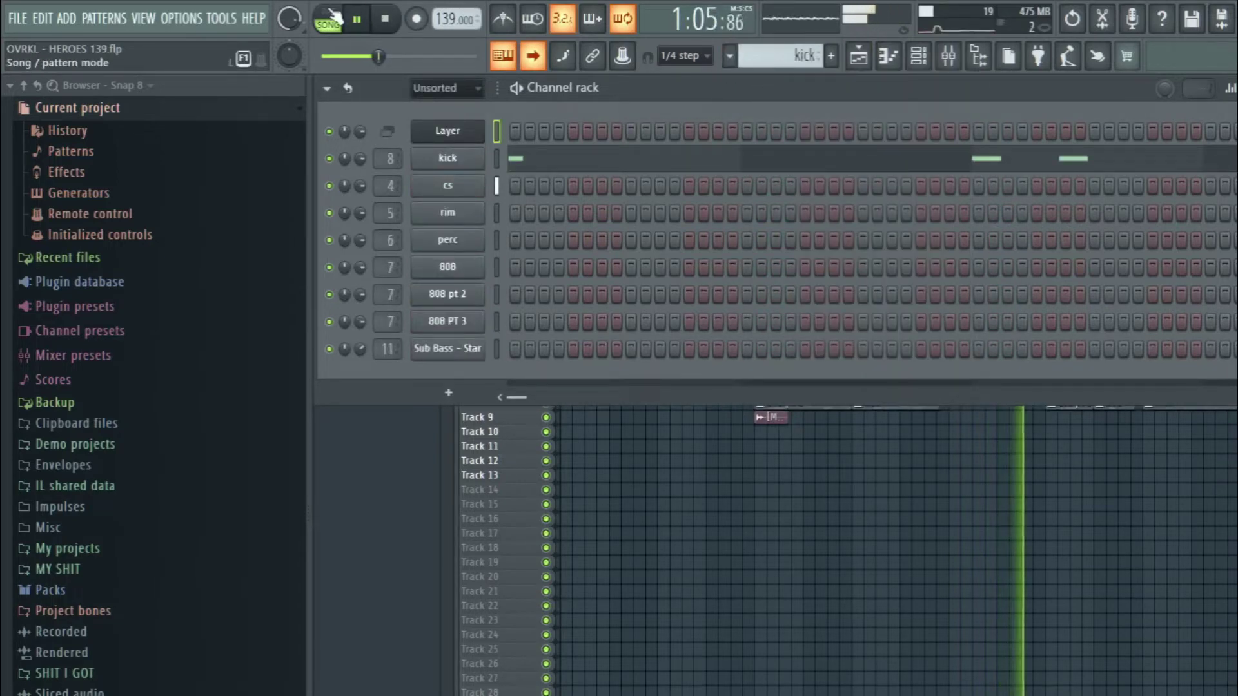
click(575, 163)
click(503, 18)
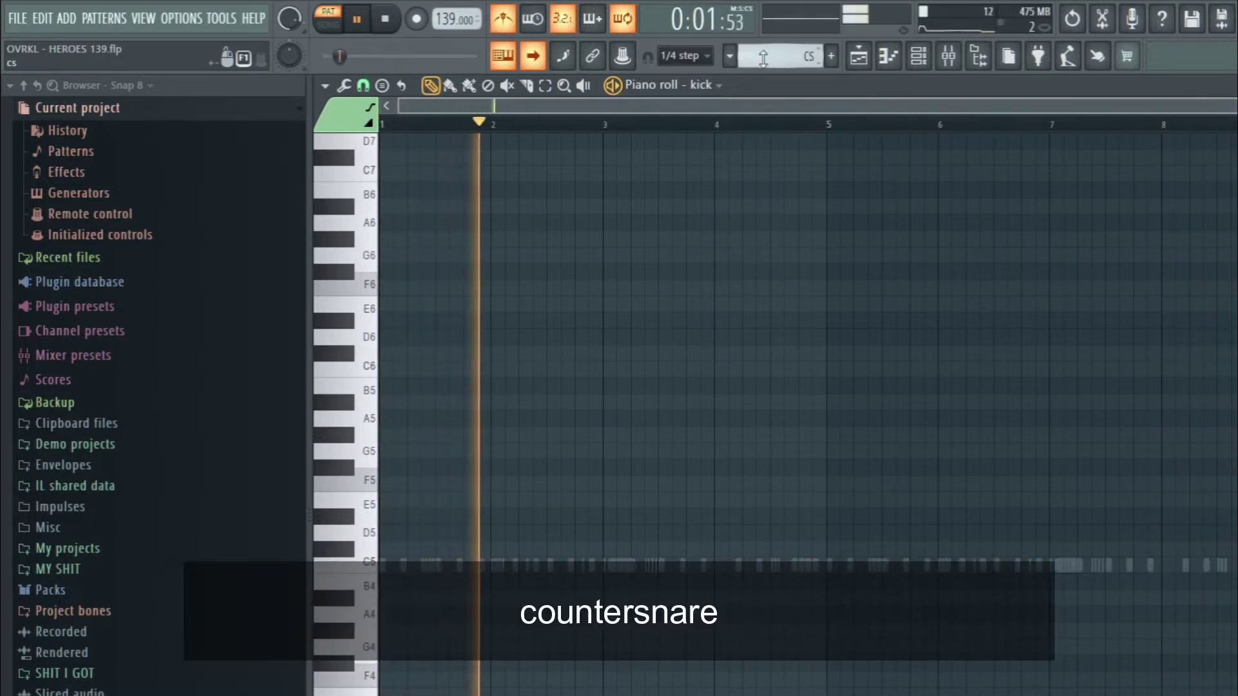
Step: Go through the notes of the cs, rim and perc patterns in the piano roll
double_click(624, 567)
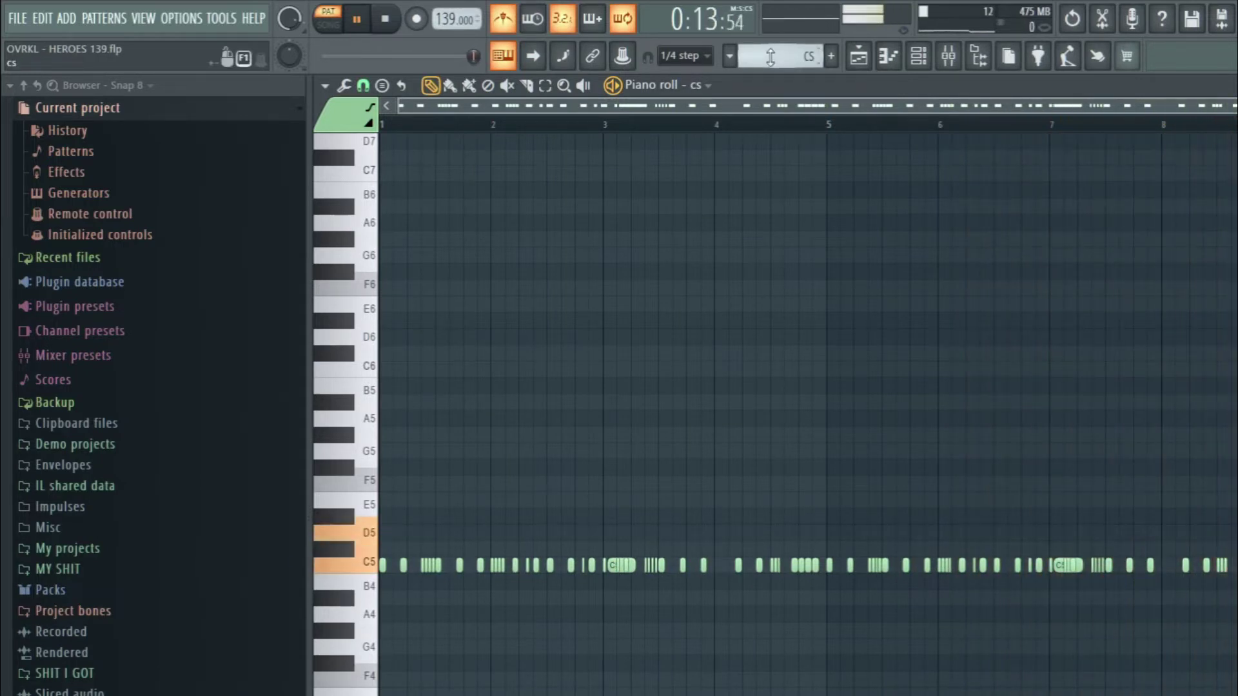
scroll(771, 57, down, 1)
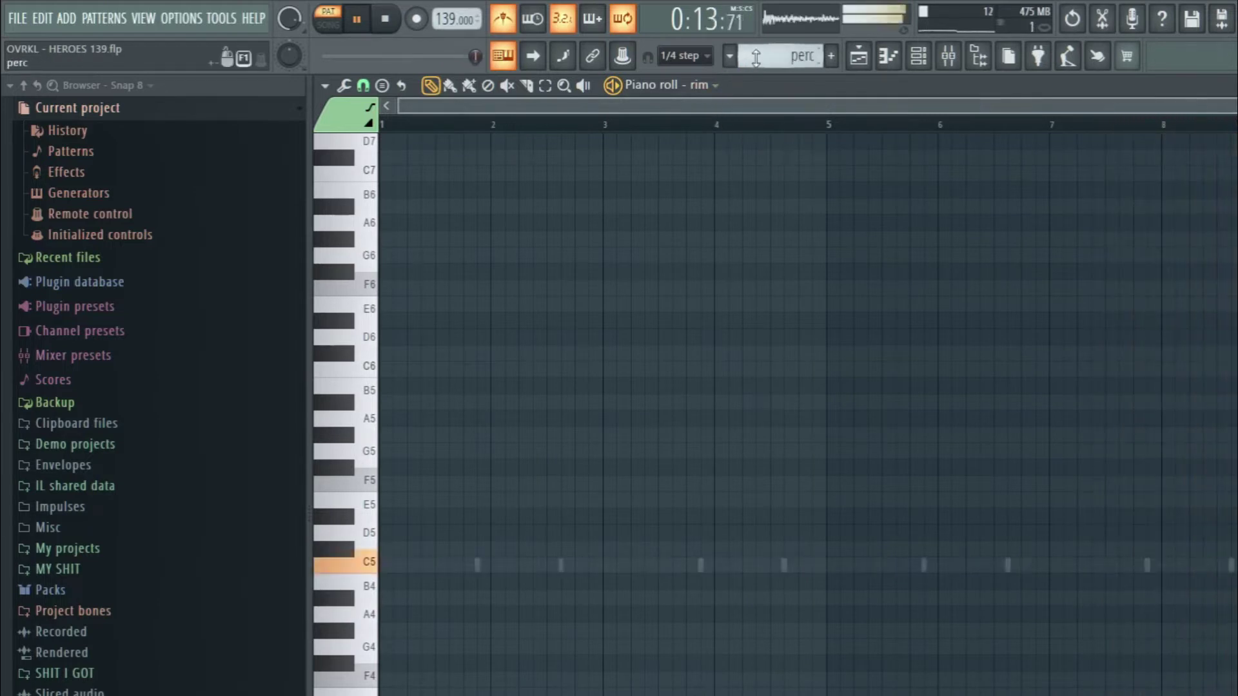
right_click(703, 565)
right_click(703, 564)
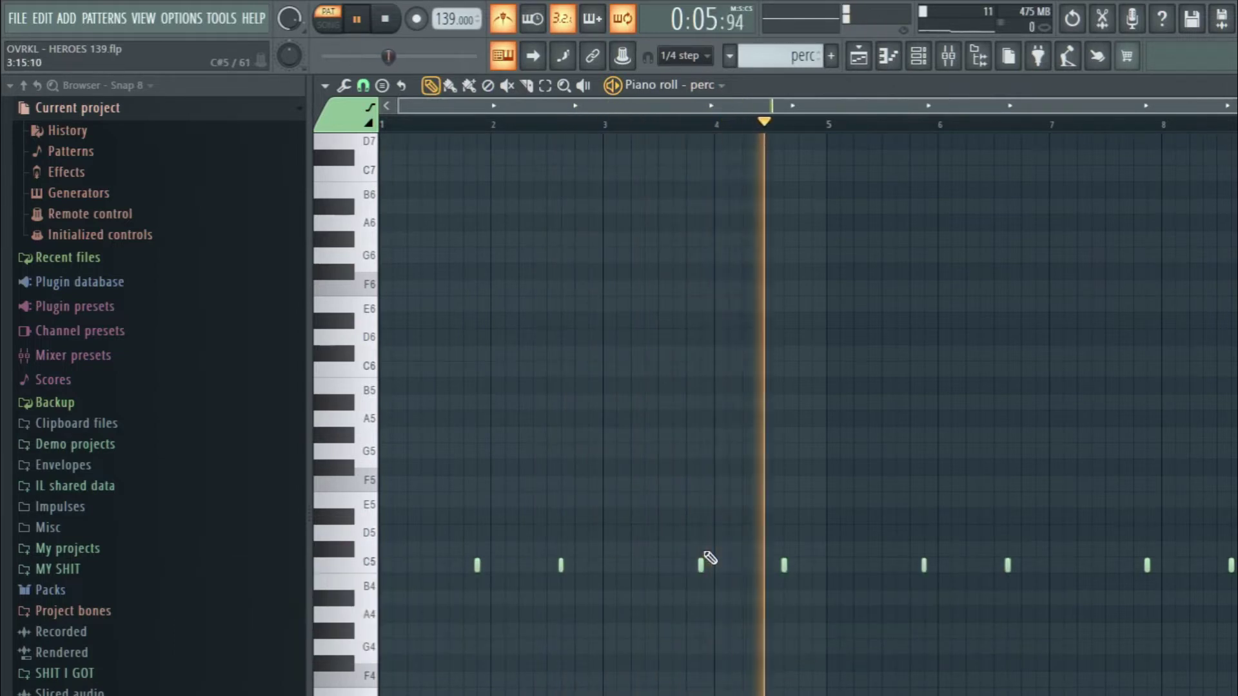
Step: Show the 808 pattern's notes and restart its playback from bar 1
click(730, 61)
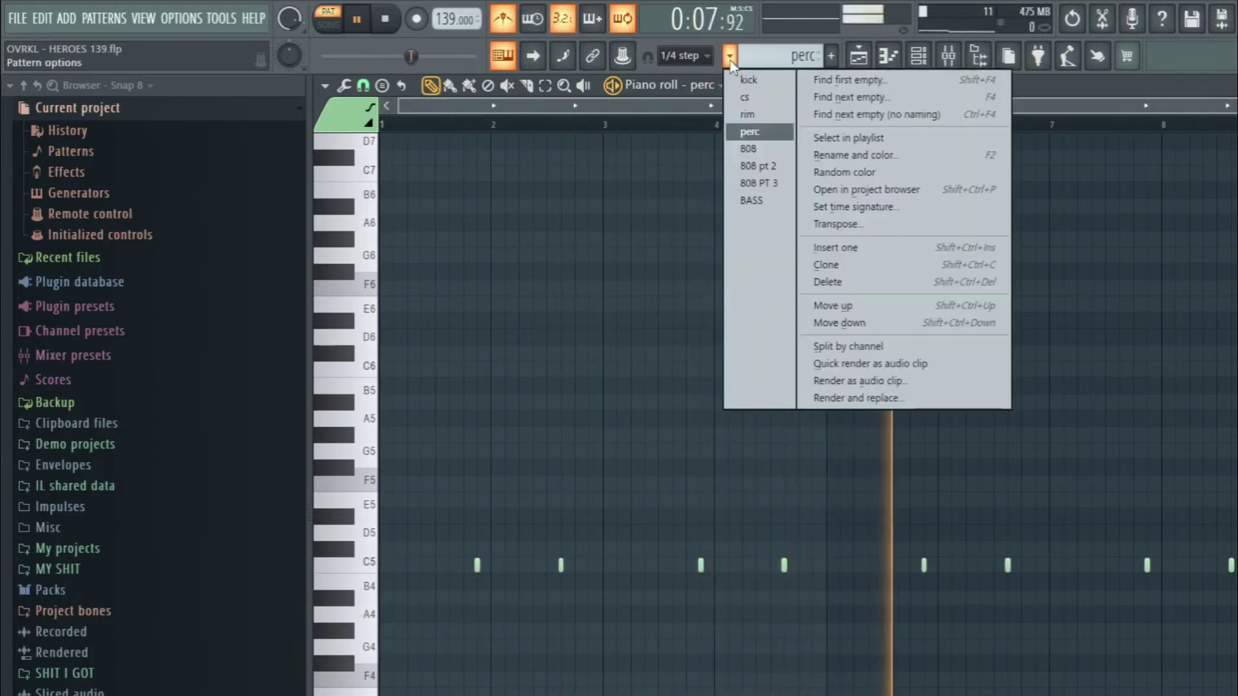
click(761, 150)
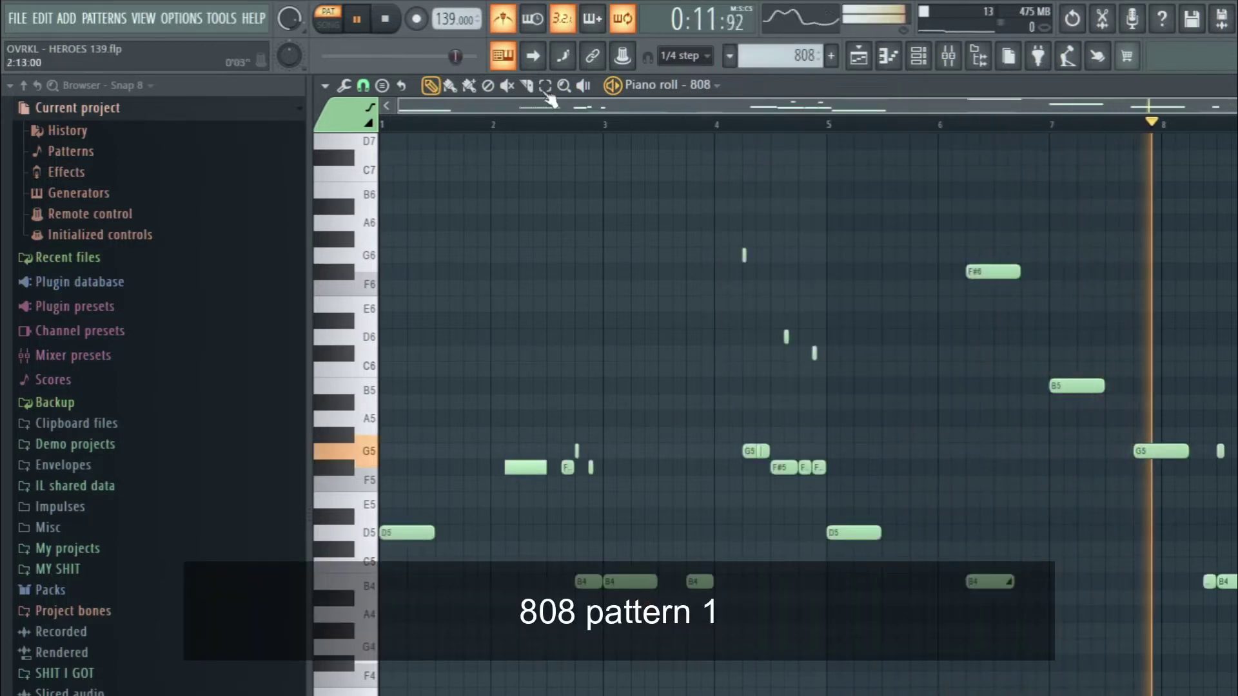
drag(479, 124, 382, 124)
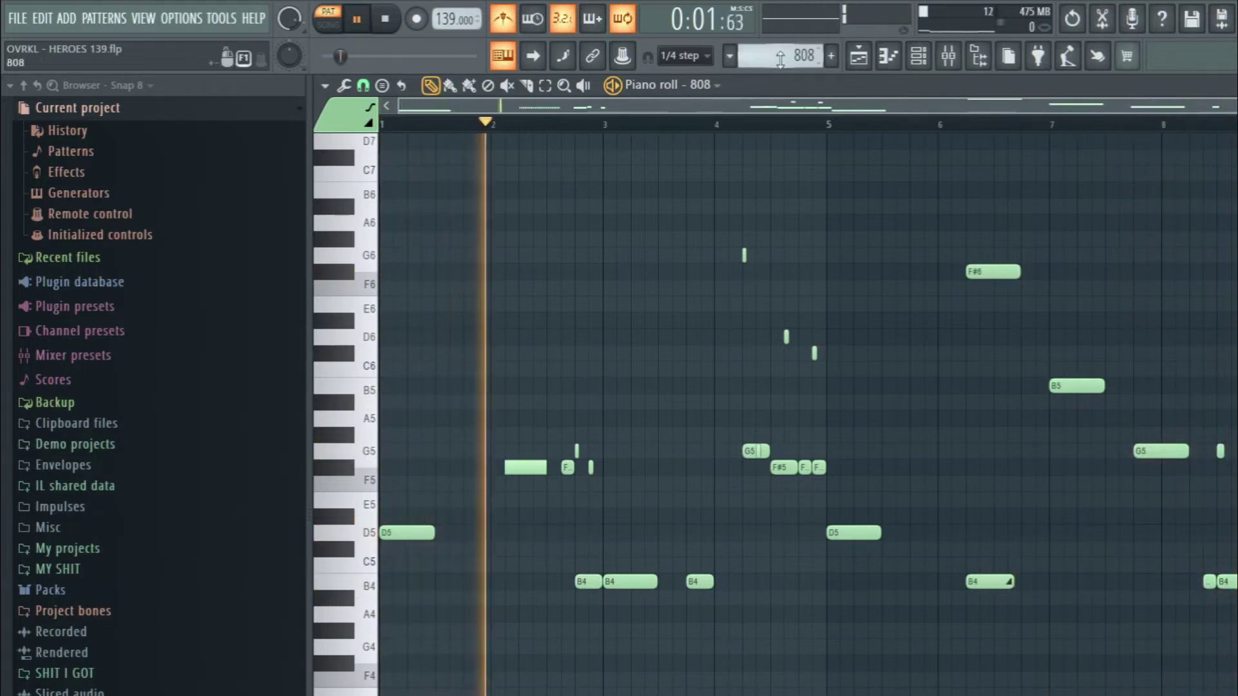
Step: Show the 808 pt 2 pattern's notes and examine its closing notes just before bar 9
scroll(780, 57, down, 1)
right_click(708, 501)
right_click(707, 500)
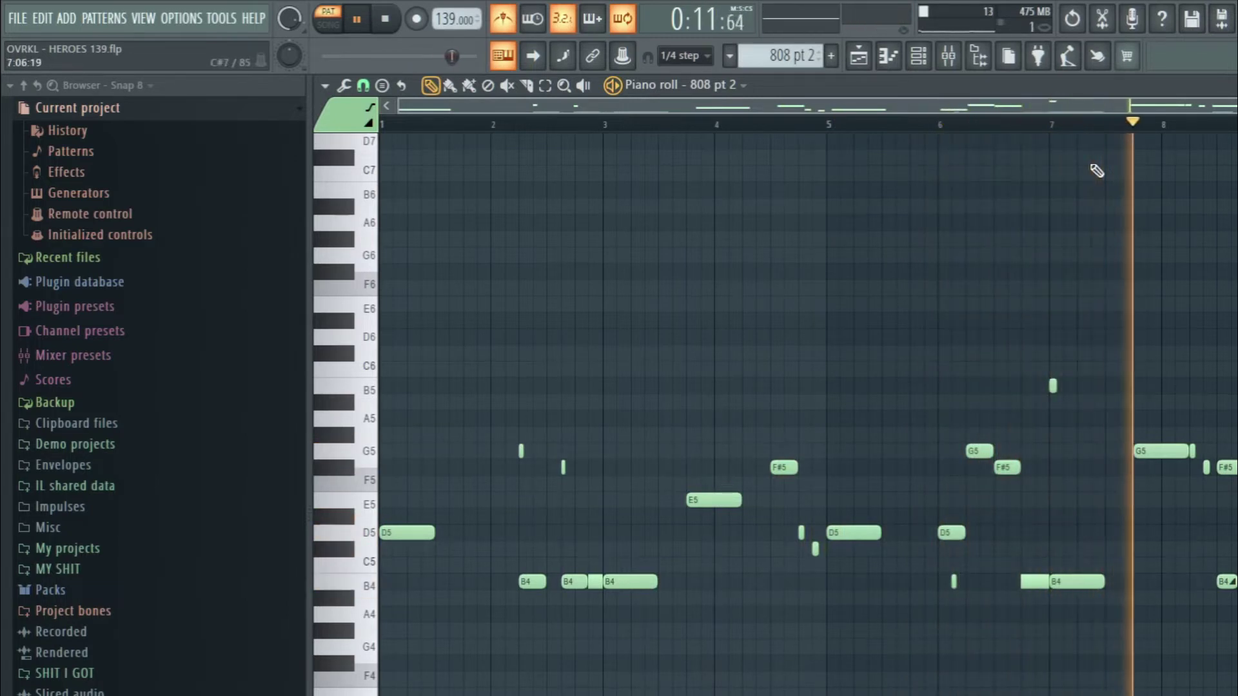
scroll(1232, 400, up, 6)
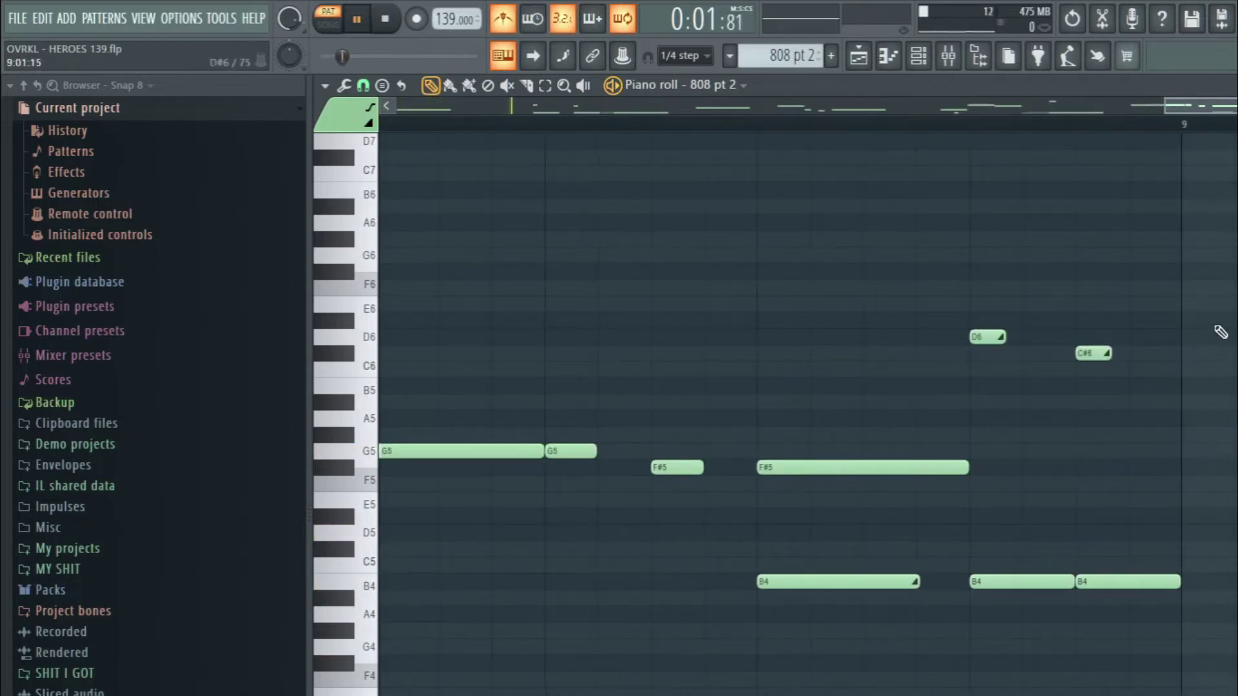
scroll(1018, 125, down, 4)
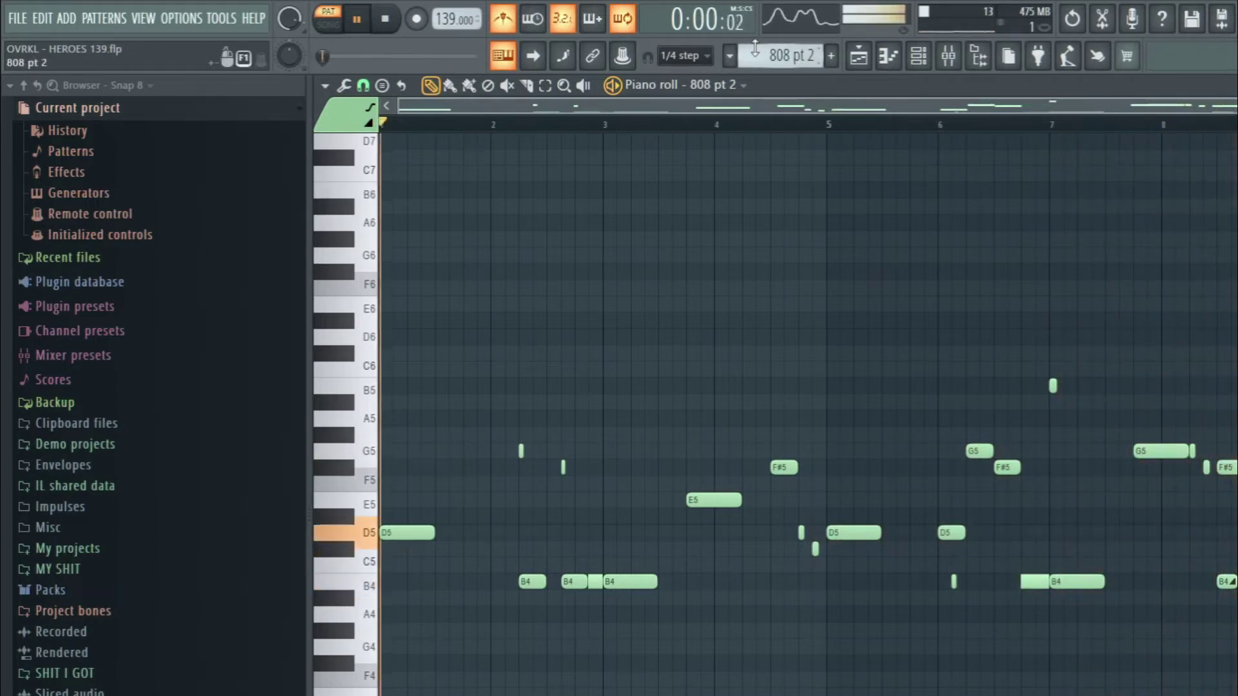
Step: Show the 808 PT 3 pattern's notes and point out the overlapping F#6 and B4 notes in bar 6
scroll(755, 48, down, 1)
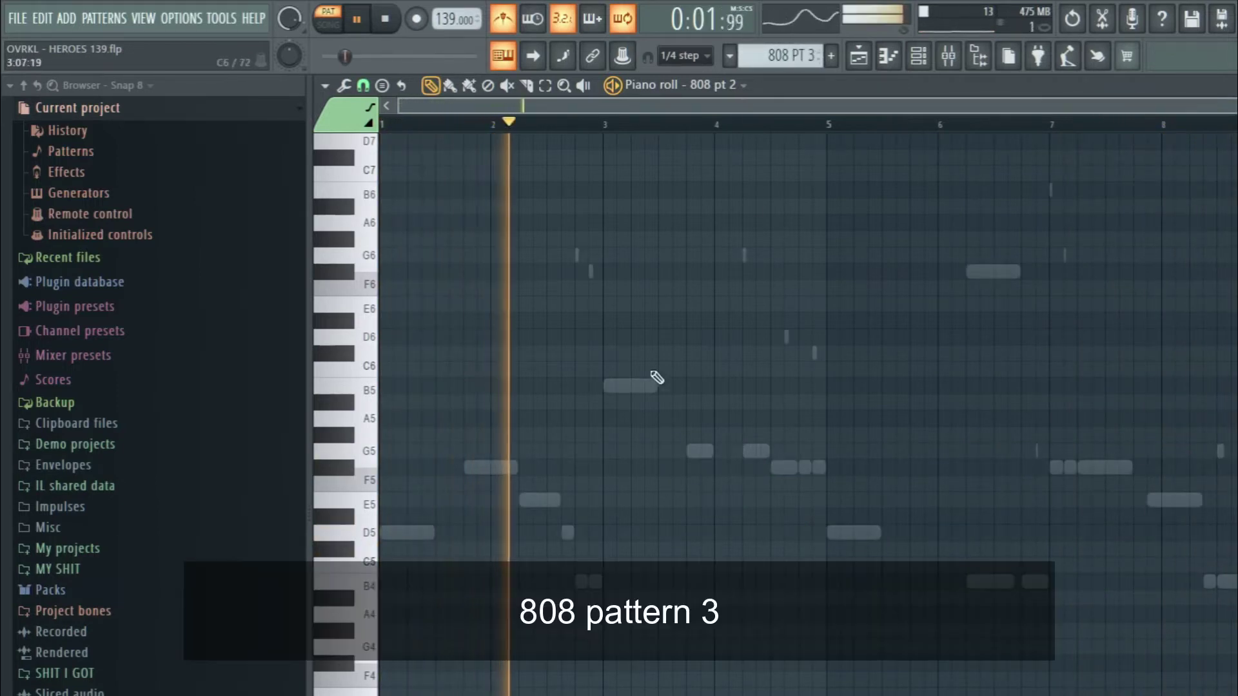
double_click(647, 385)
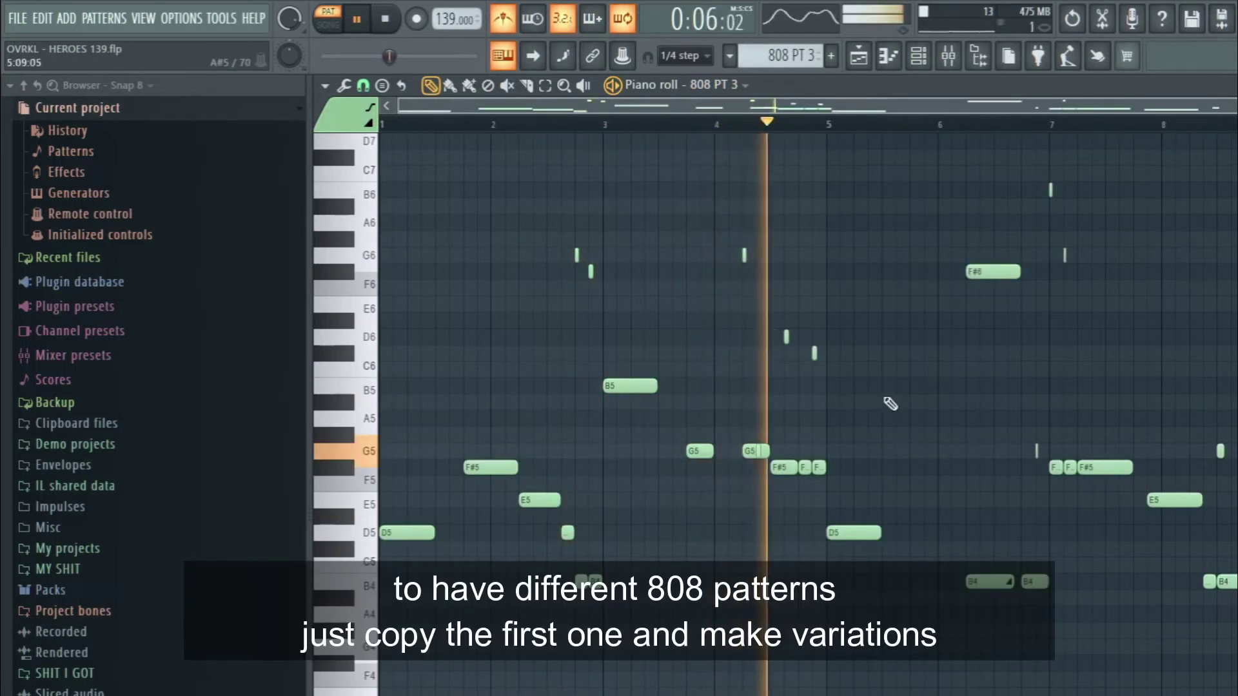
drag(1021, 252, 992, 305)
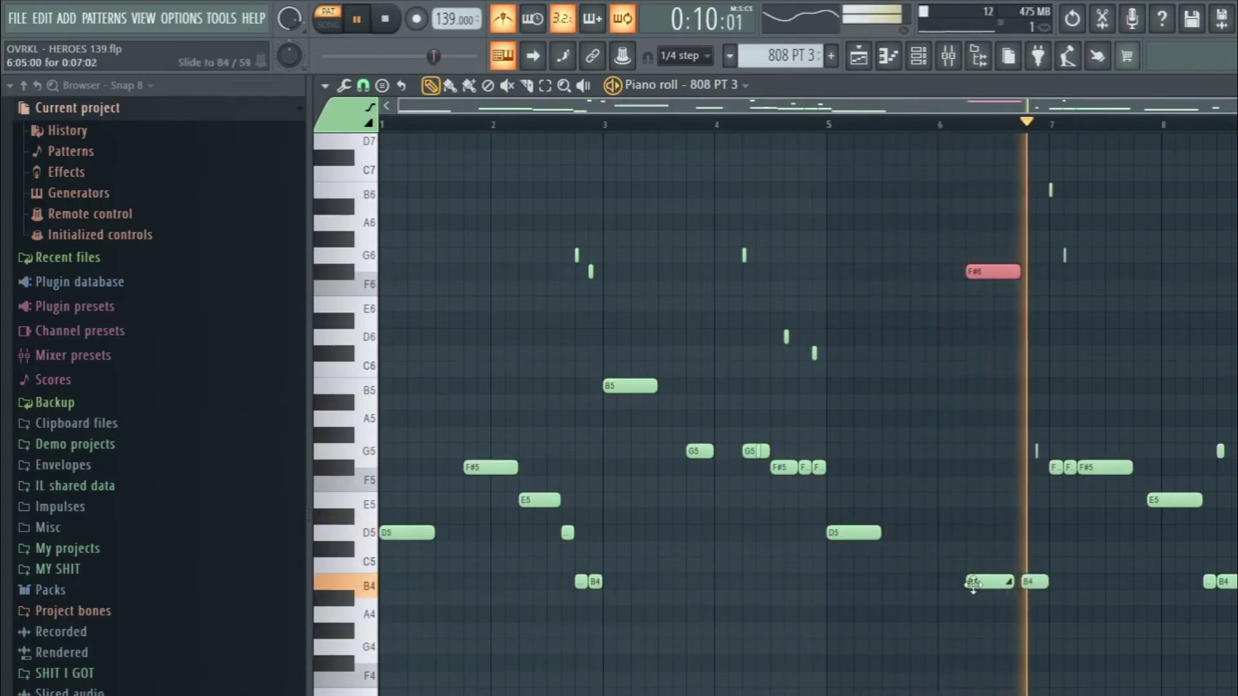
drag(975, 600, 992, 558)
ctrl+click(990, 441)
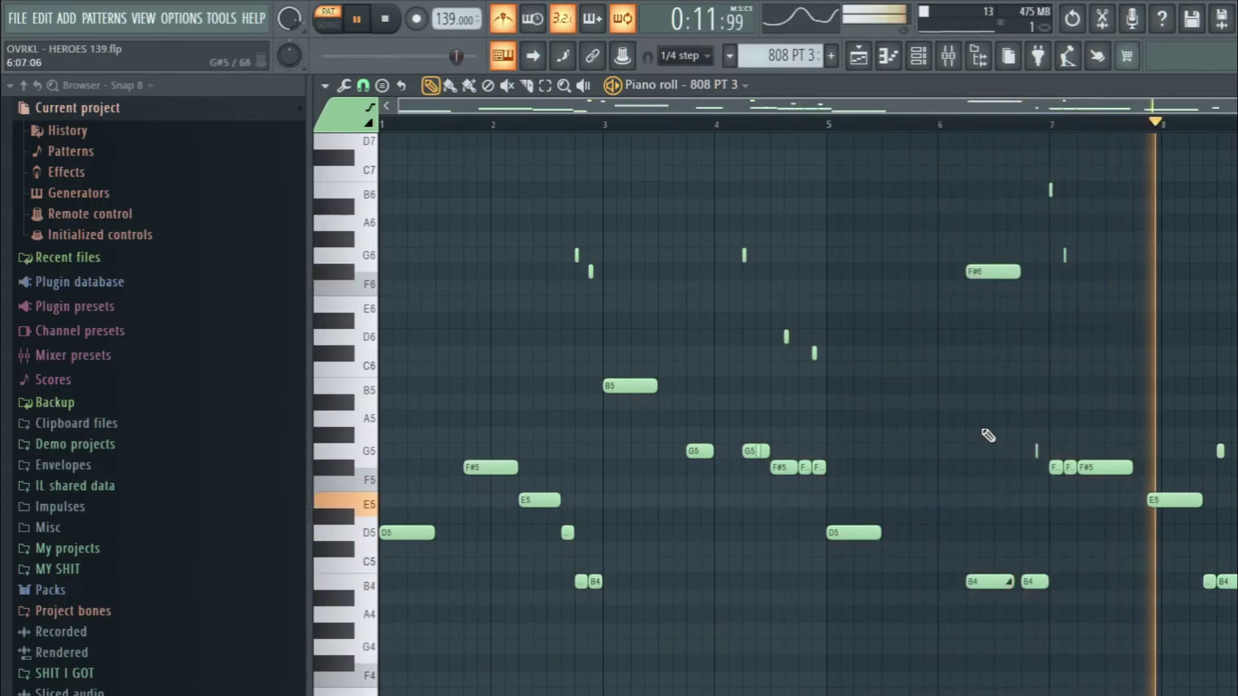
Step: Show the Sub Bass notes of the BASS pattern in the piano roll
click(729, 58)
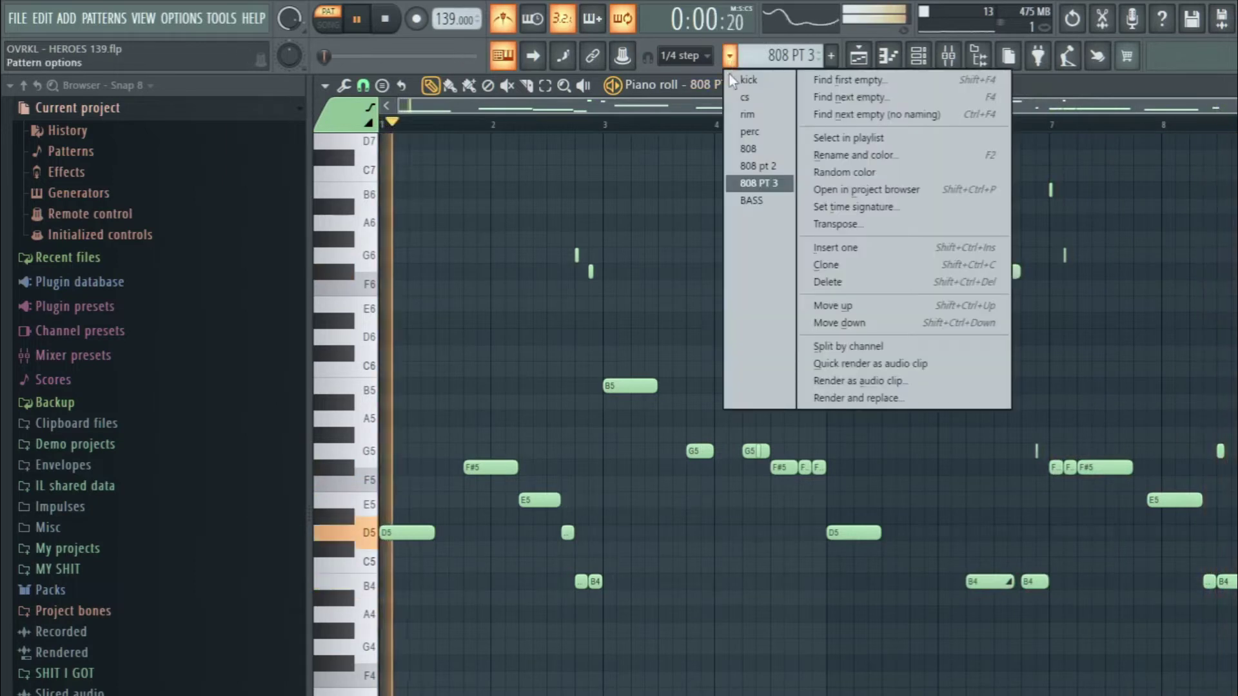
click(749, 200)
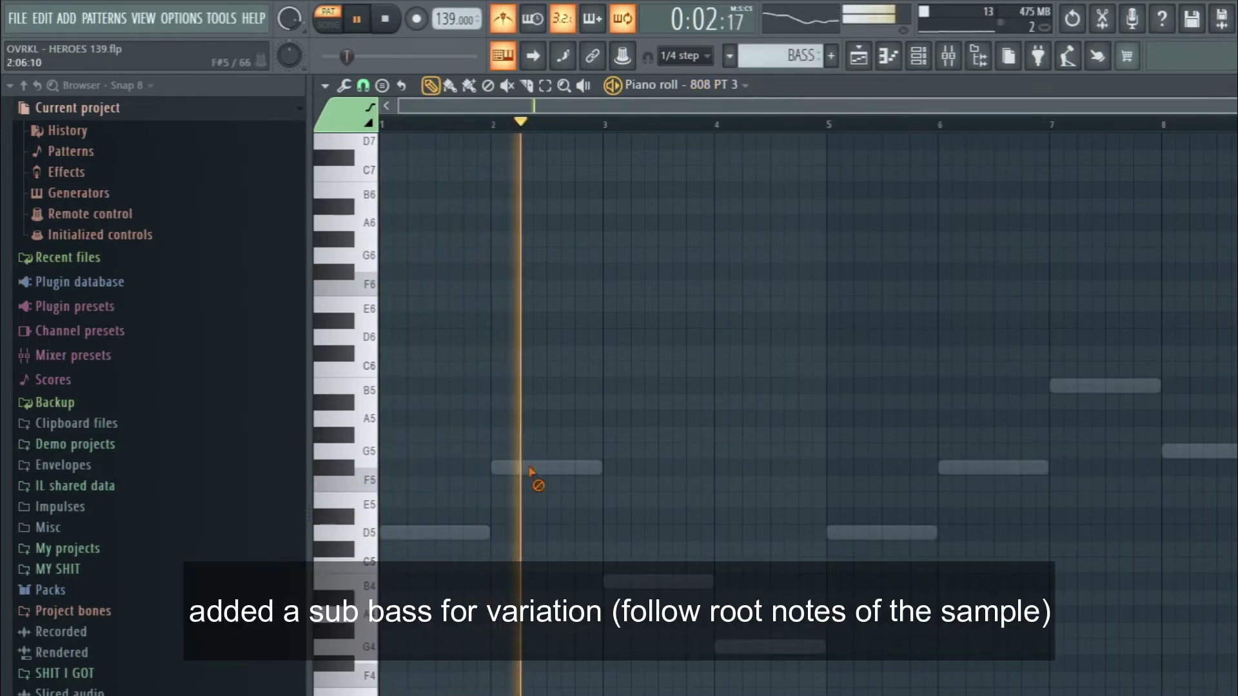
double_click(530, 468)
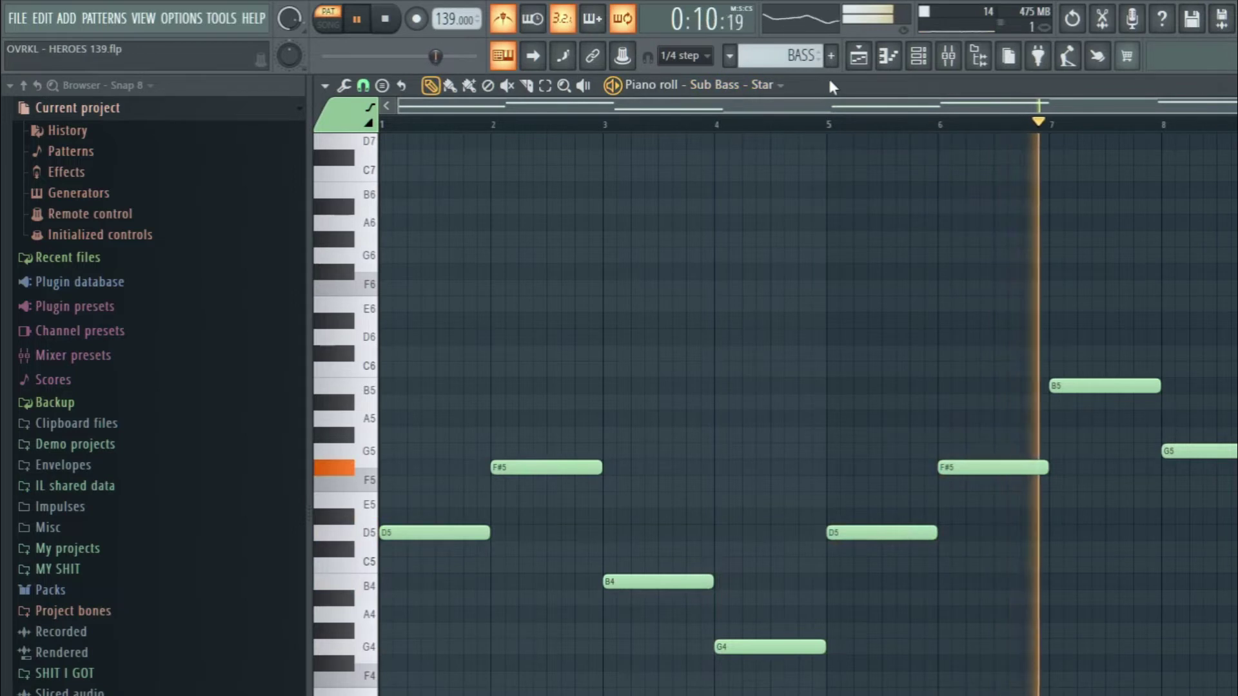
Step: Turn off the metronome and select the hook 1 section in the playlist, from bar 17 to bar 33, for looped playback
click(954, 62)
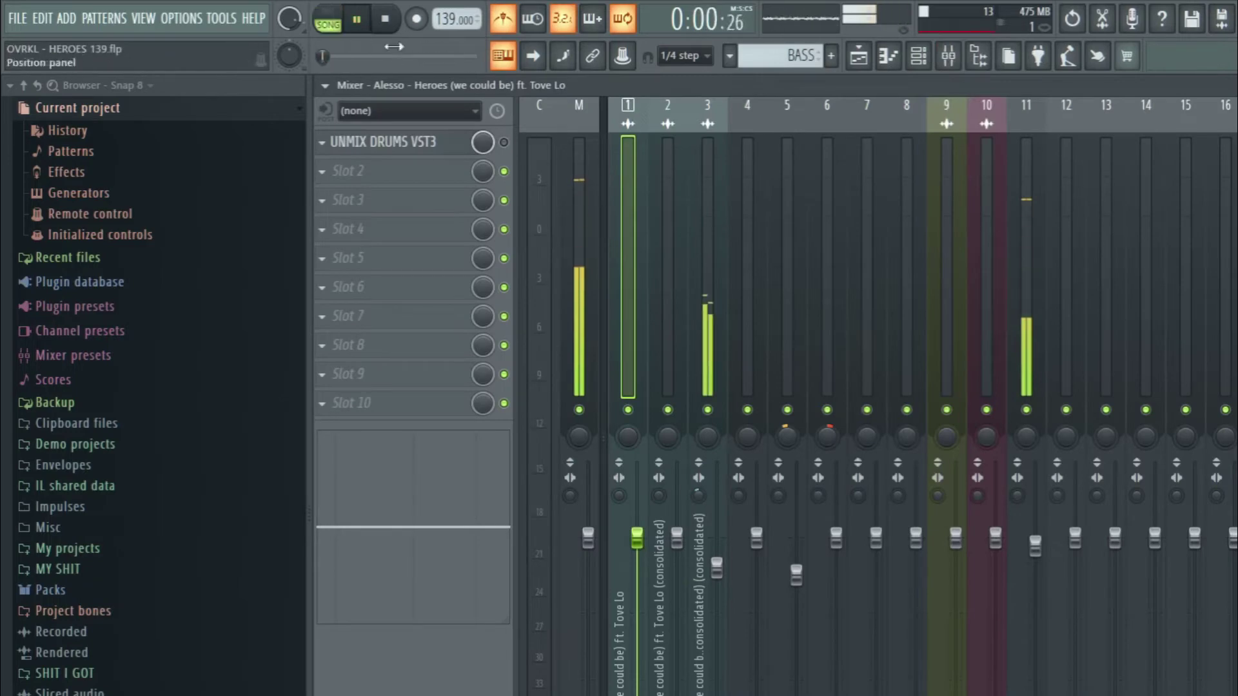
click(501, 20)
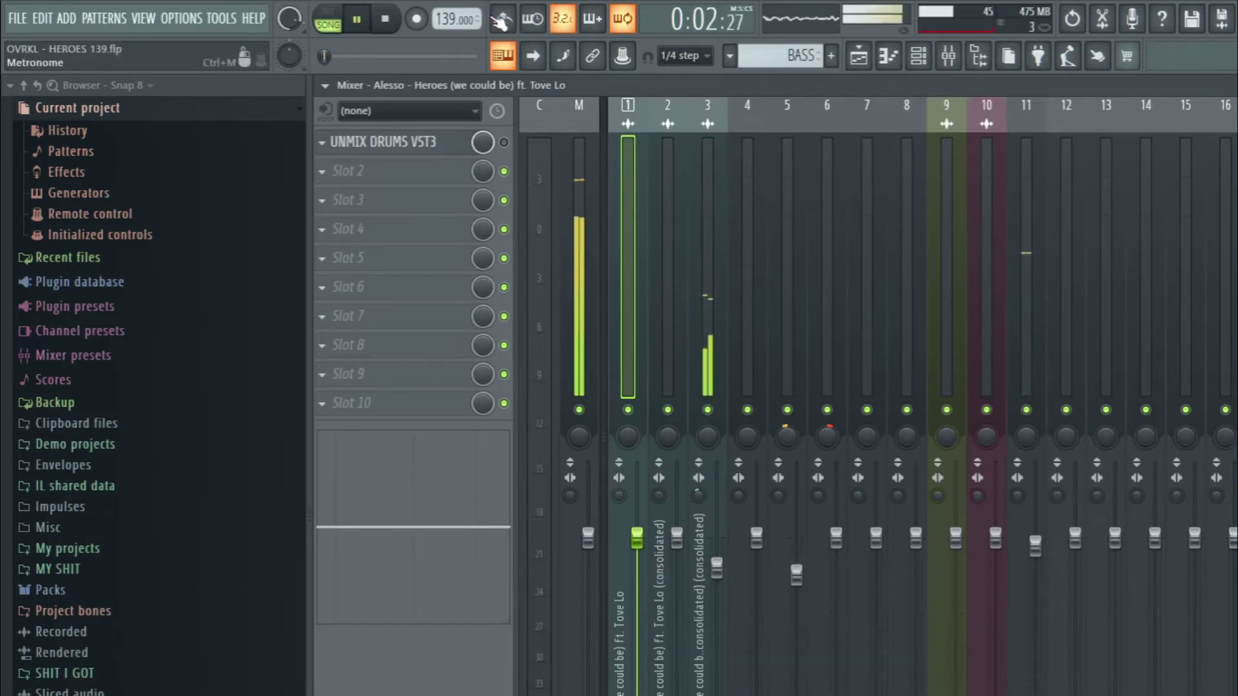
click(862, 63)
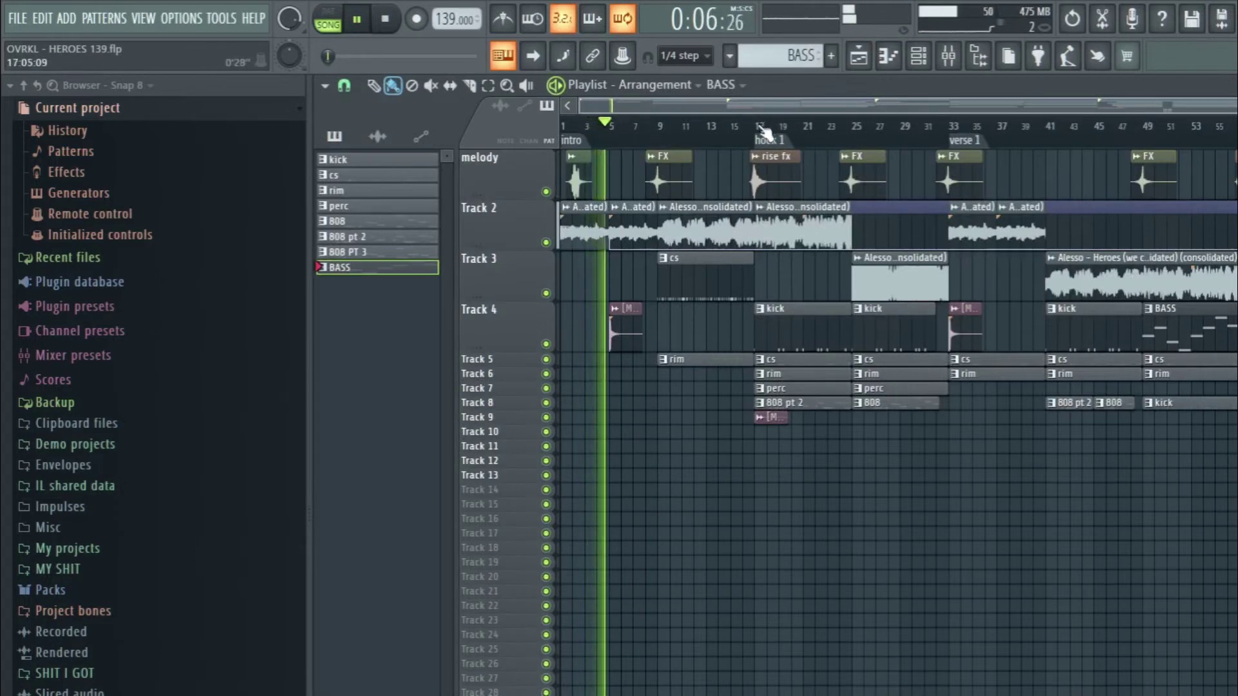
drag(762, 131, 961, 138)
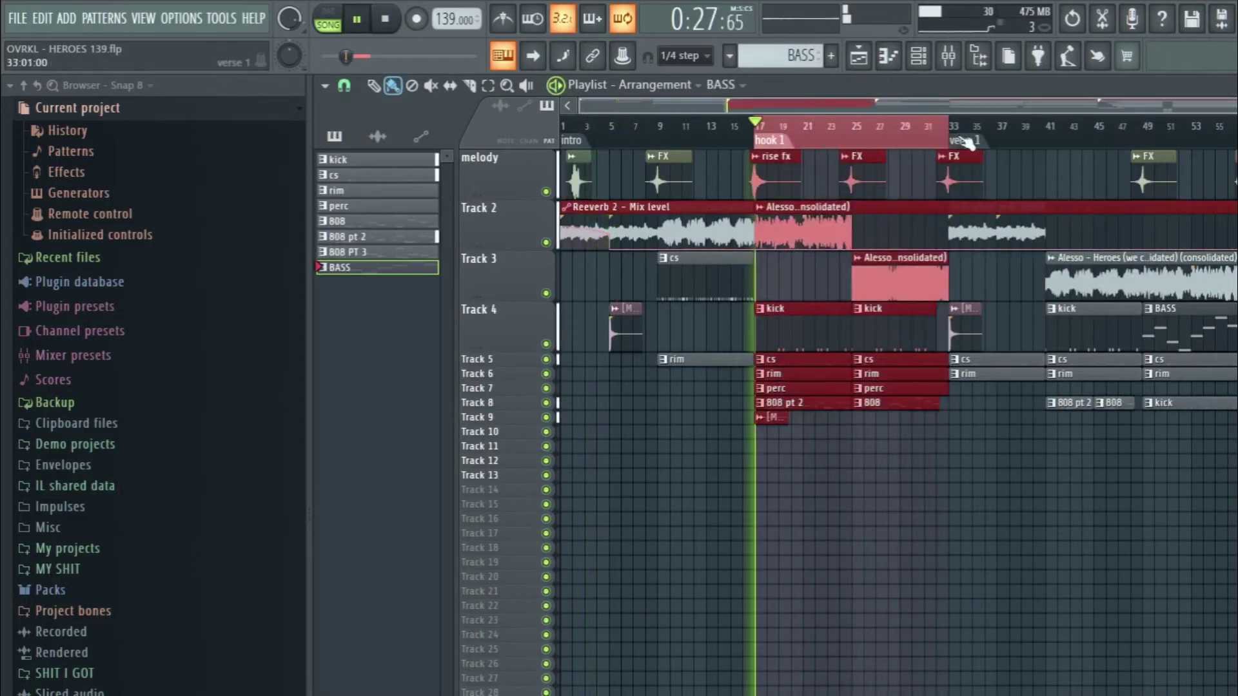
Step: Mute playlist Track 2 and Track 3 and solo the kick on mixer track 8
click(547, 243)
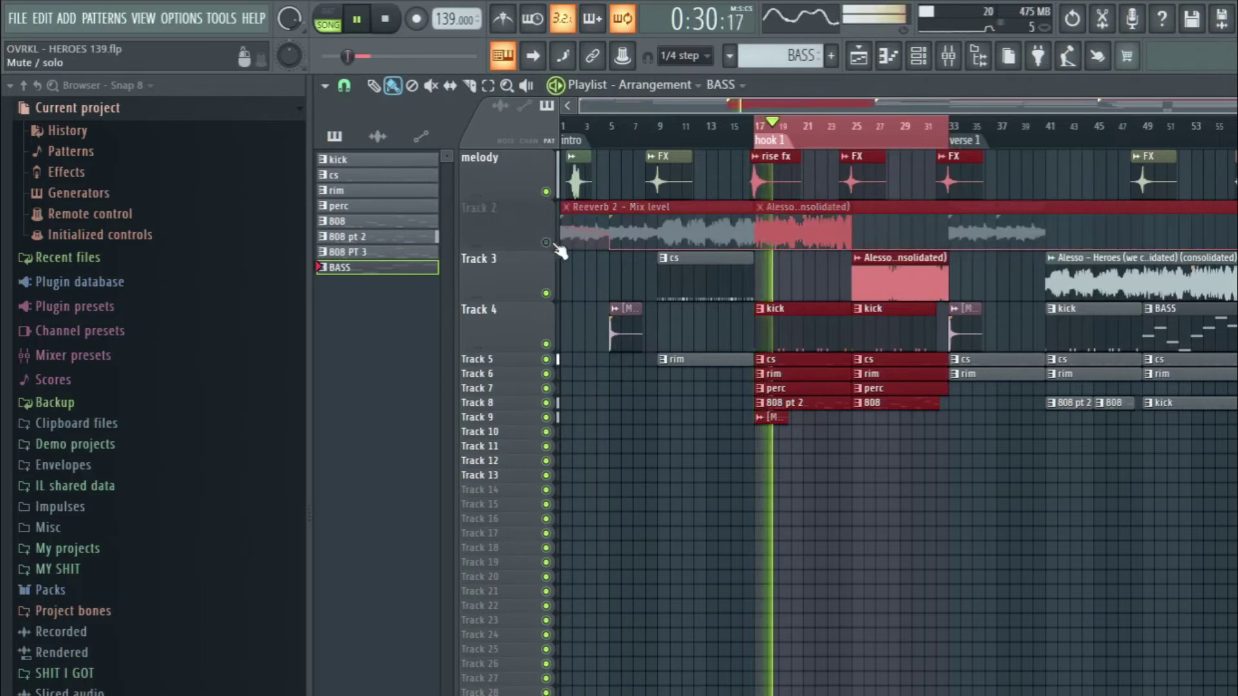
click(546, 294)
click(949, 64)
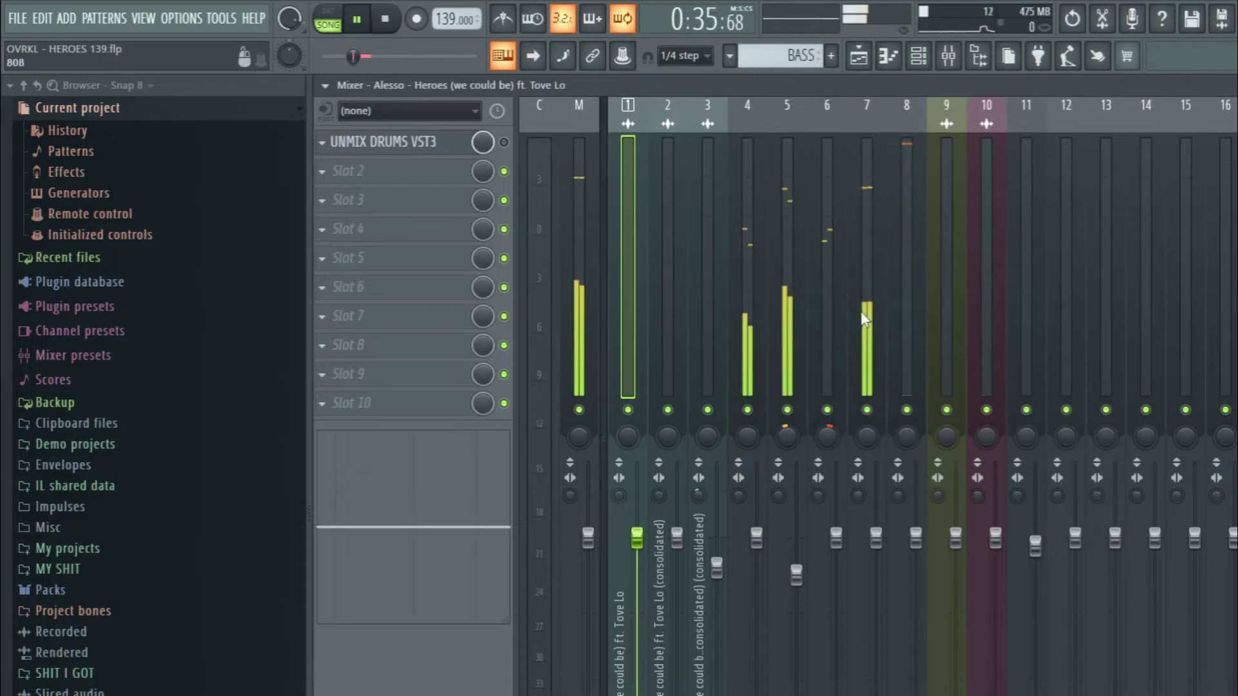
click(908, 298)
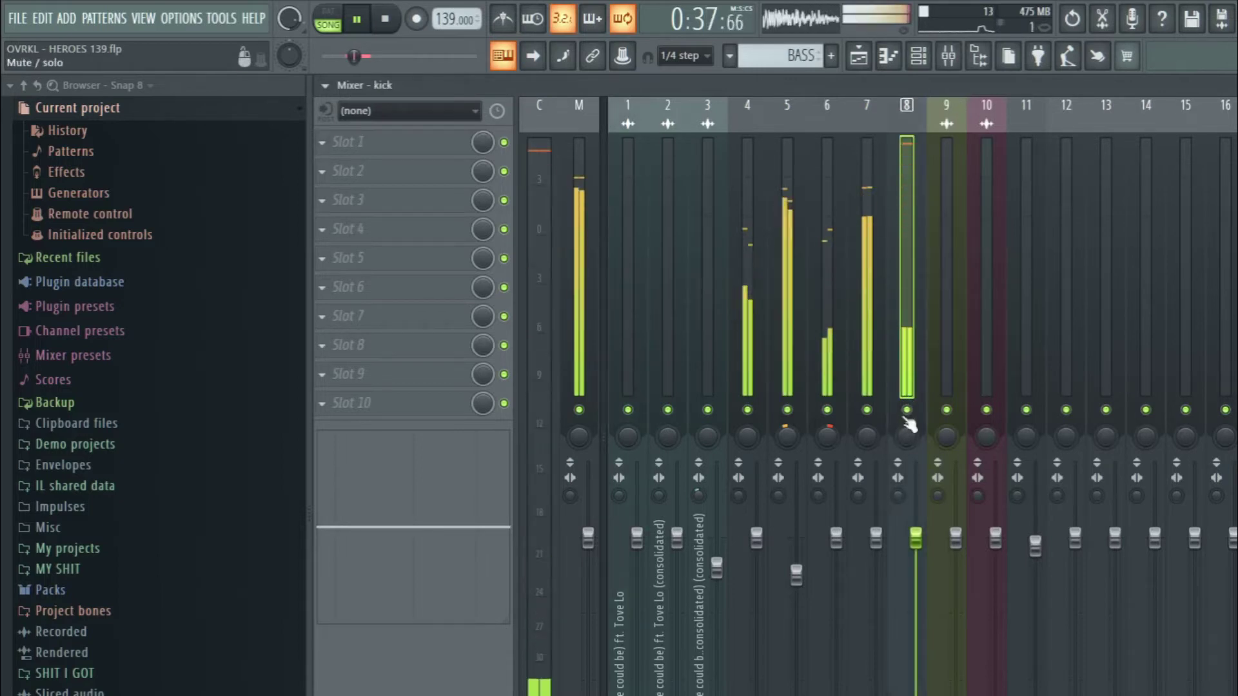
right_click(906, 411)
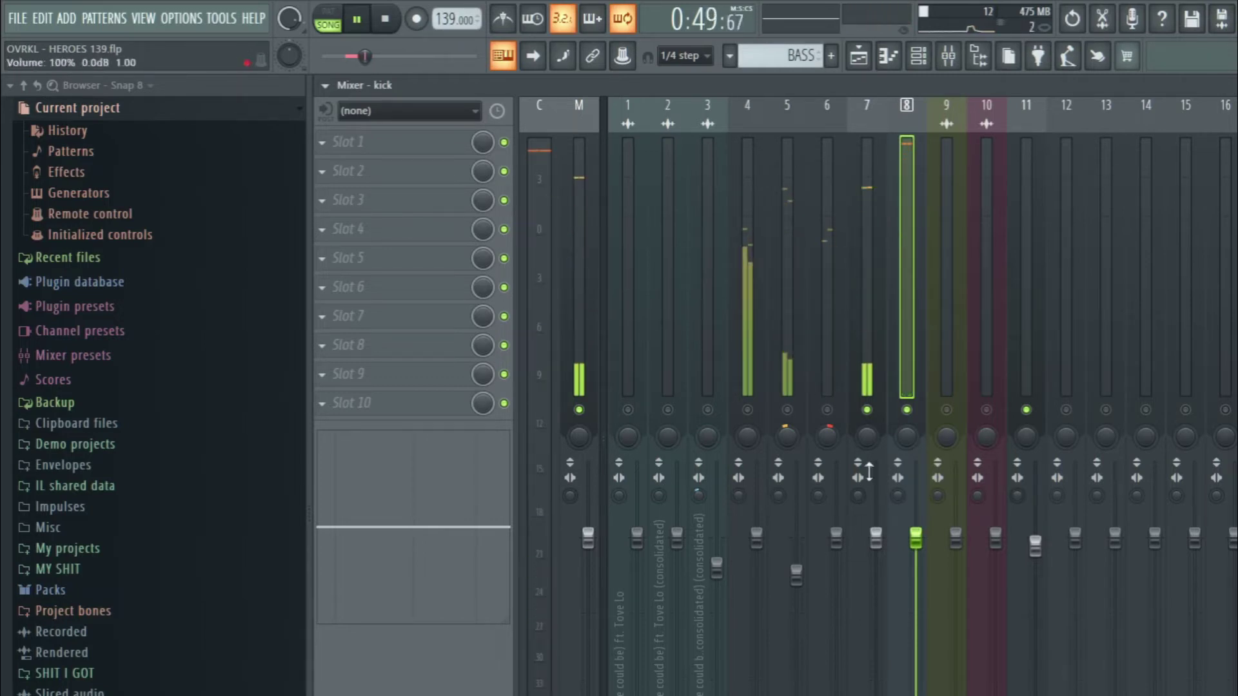
Step: Examine the sidechain settings of the Fruity Limiter on the 808 mixer track and close the plugin
click(877, 289)
click(372, 144)
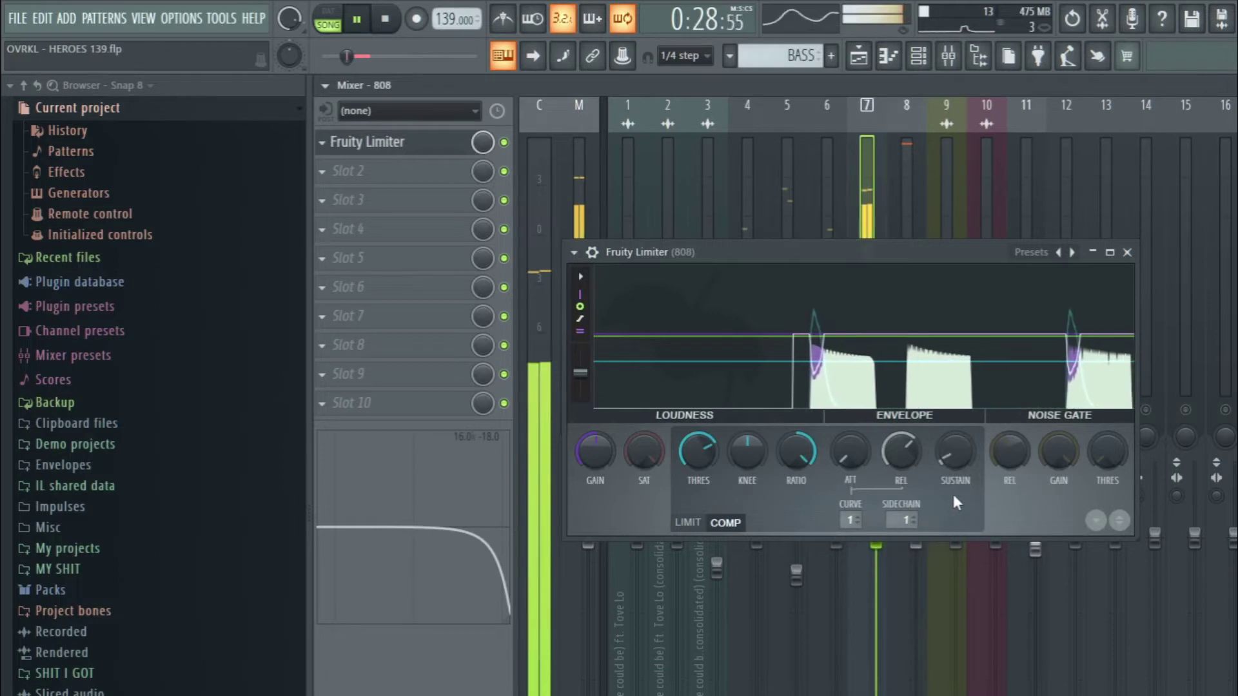
click(1128, 252)
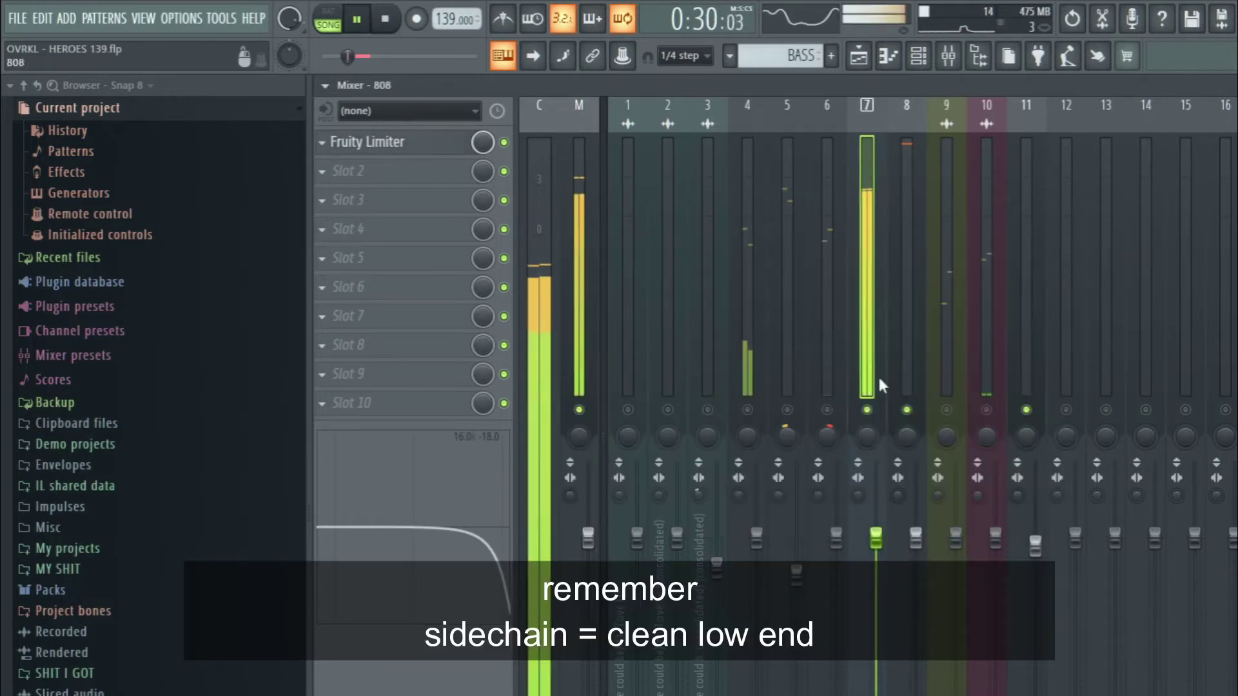
Step: Unmute mixer tracks 6, 5 and 4, and cut the perc track's low EQ band by 18 dB at 233 Hz
click(827, 411)
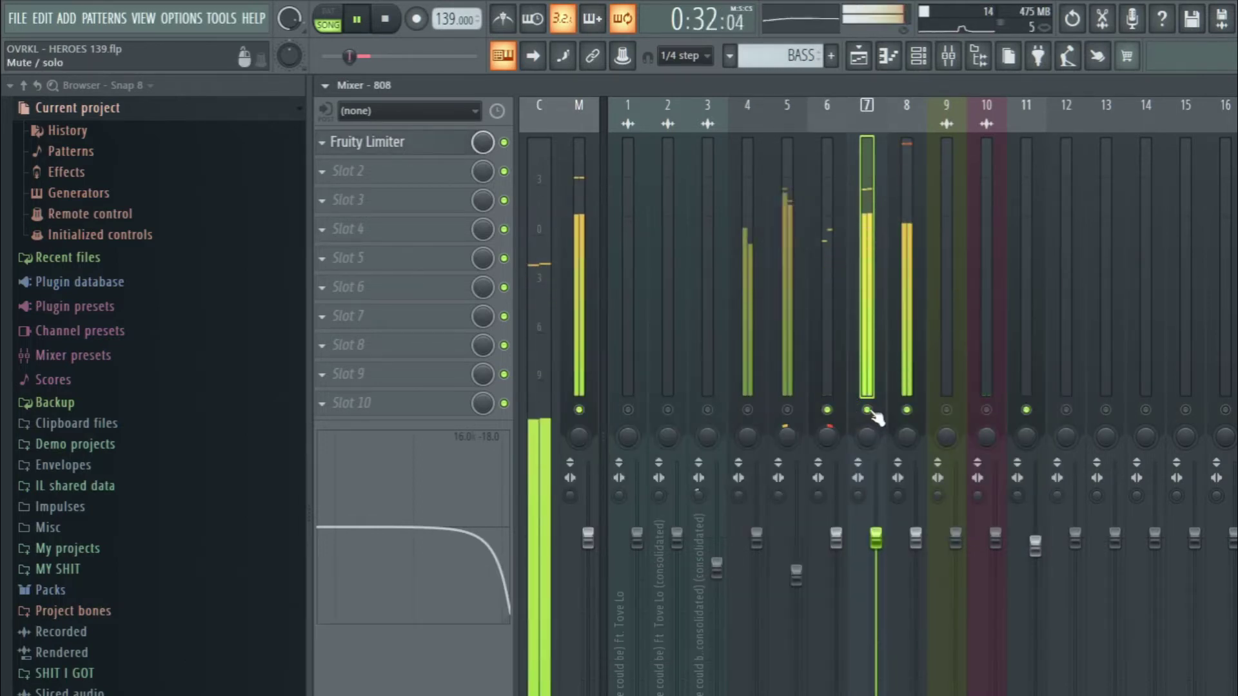
click(788, 411)
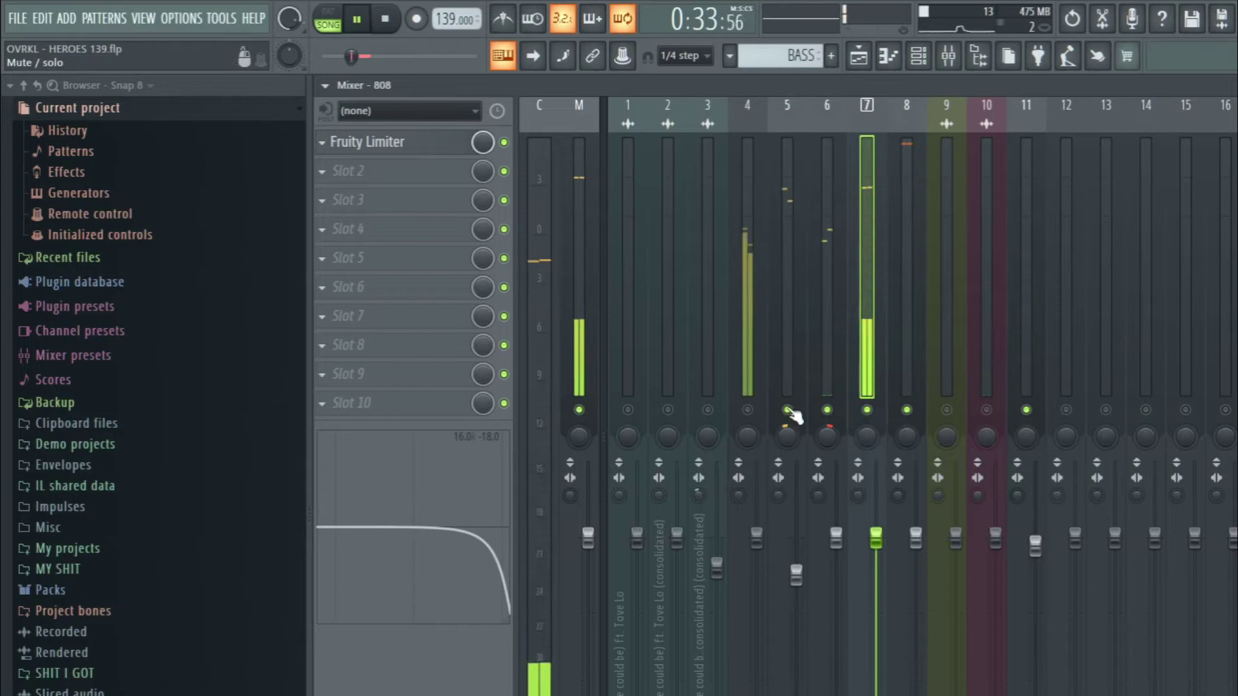
click(830, 374)
drag(342, 533, 341, 622)
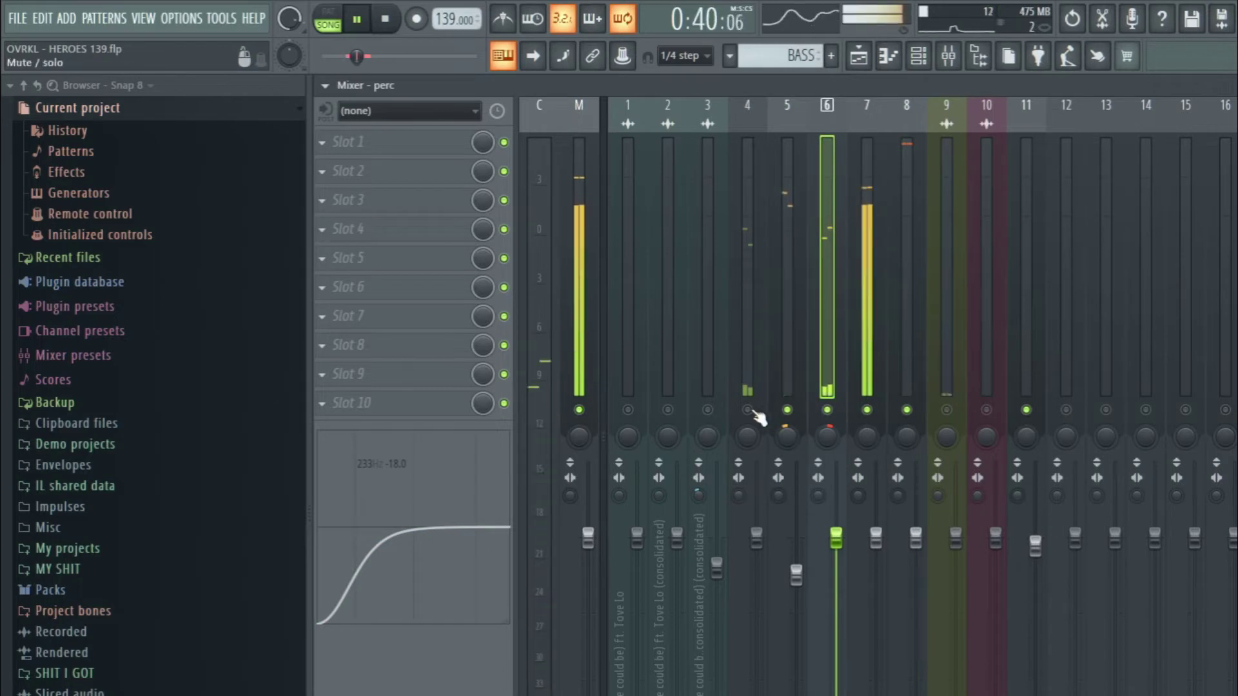
click(747, 410)
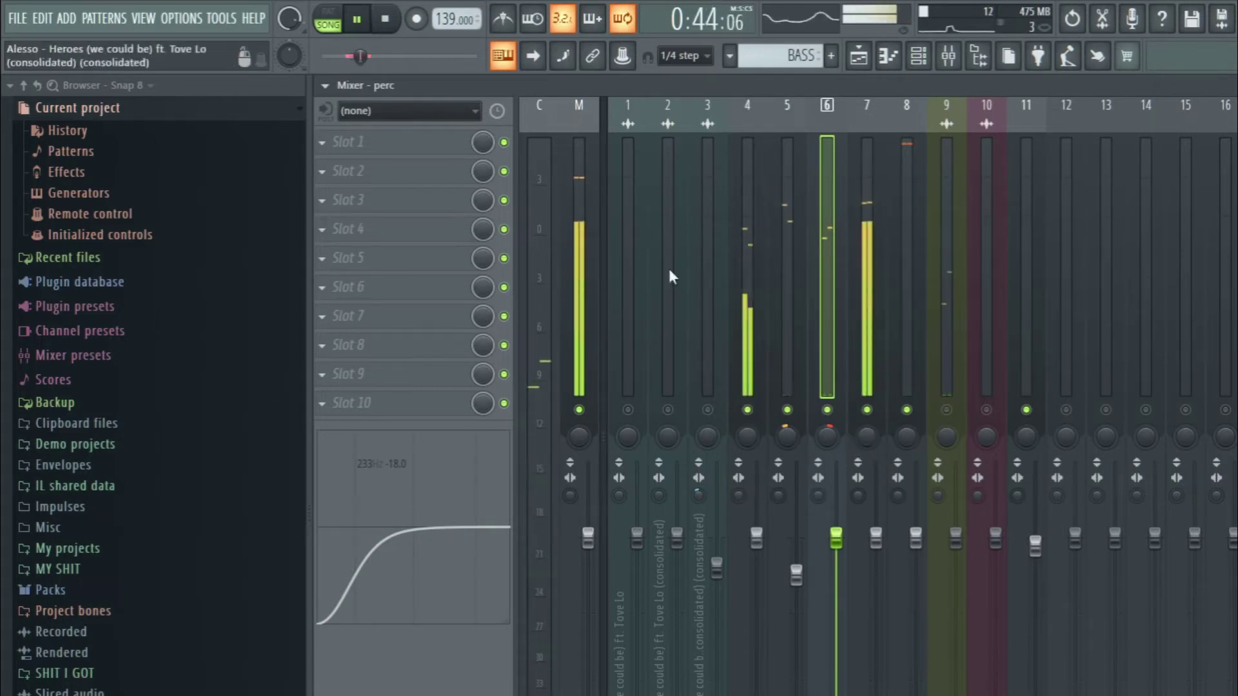
Step: Examine the GClip soft clipper settings and preset on the Master mixer track and close the plugin
click(585, 148)
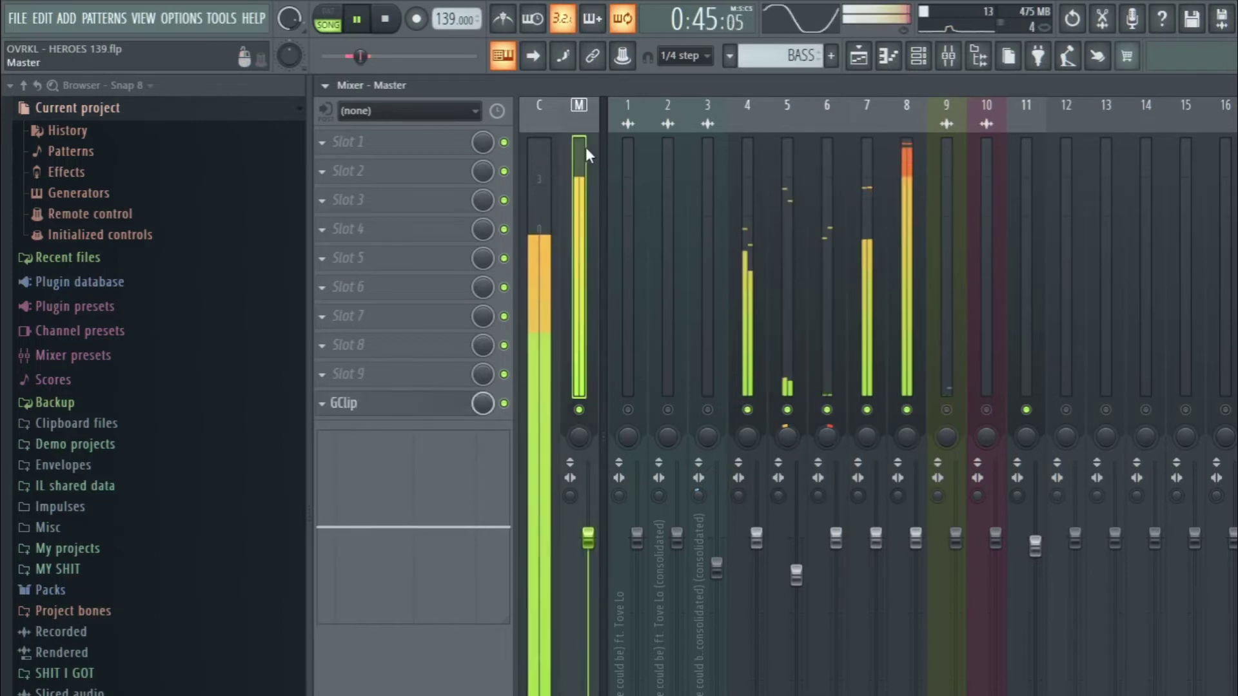
click(402, 404)
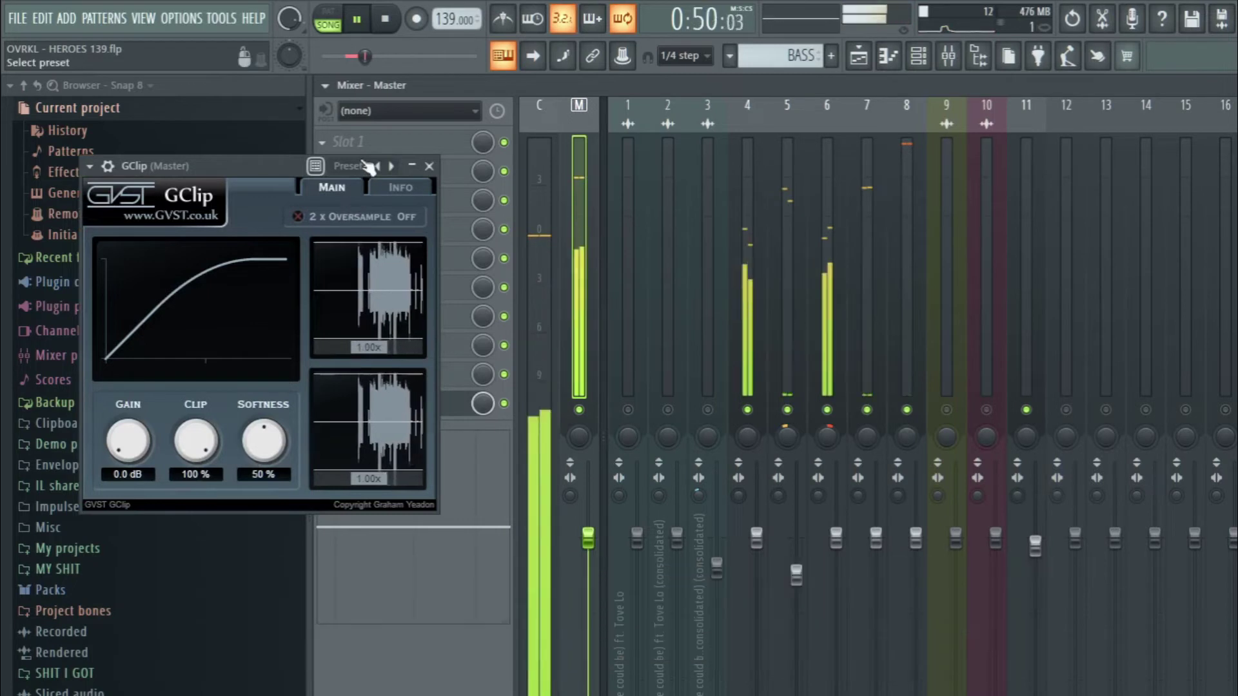
click(358, 165)
click(413, 187)
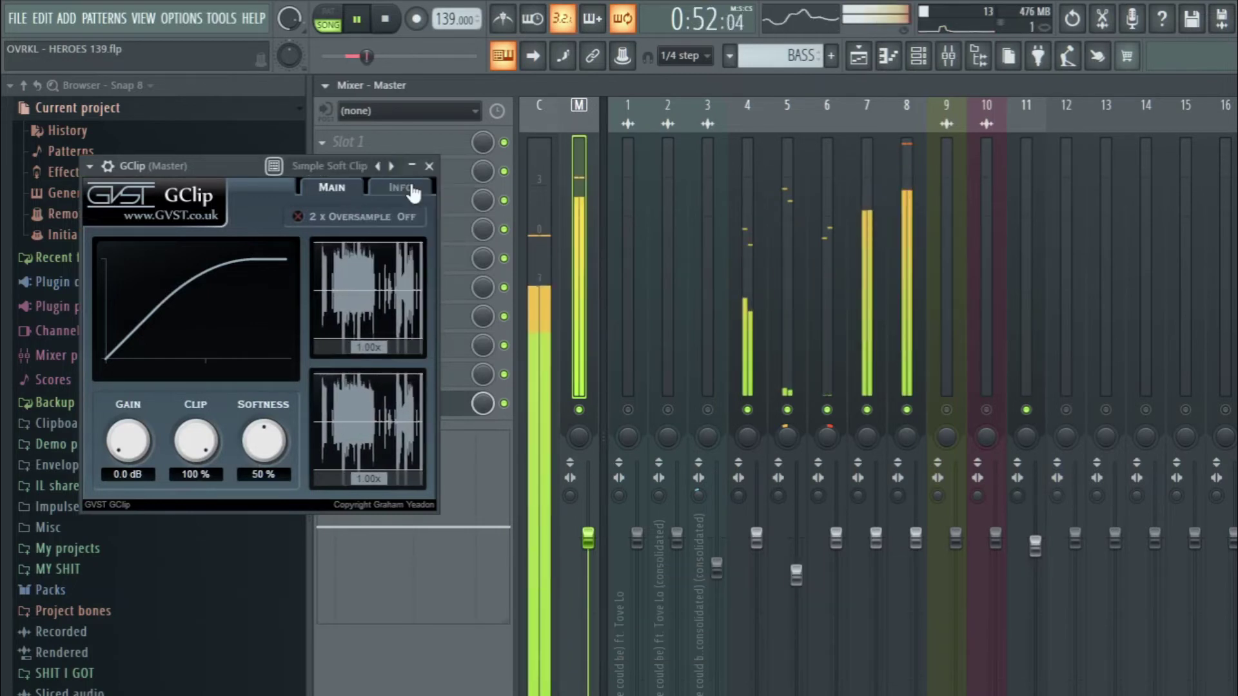
click(433, 166)
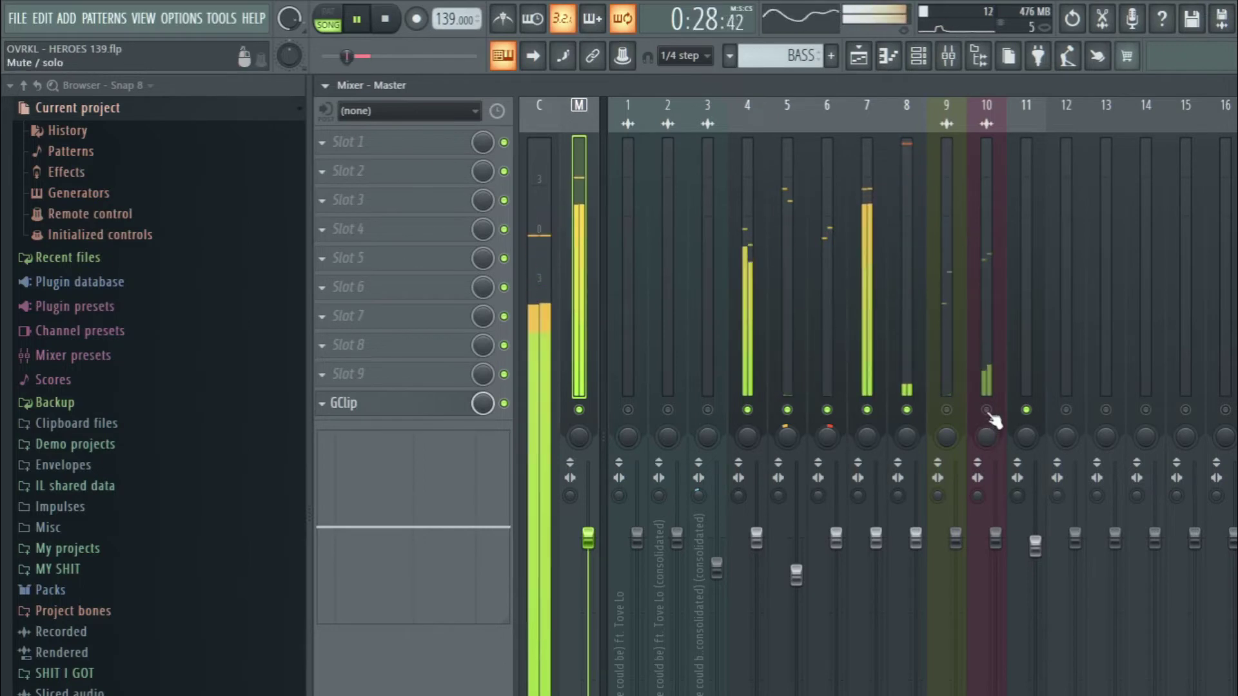
Step: Unmute mixer tracks 10 and 9, and restore all the remaining muted mixer tracks
click(987, 410)
click(946, 410)
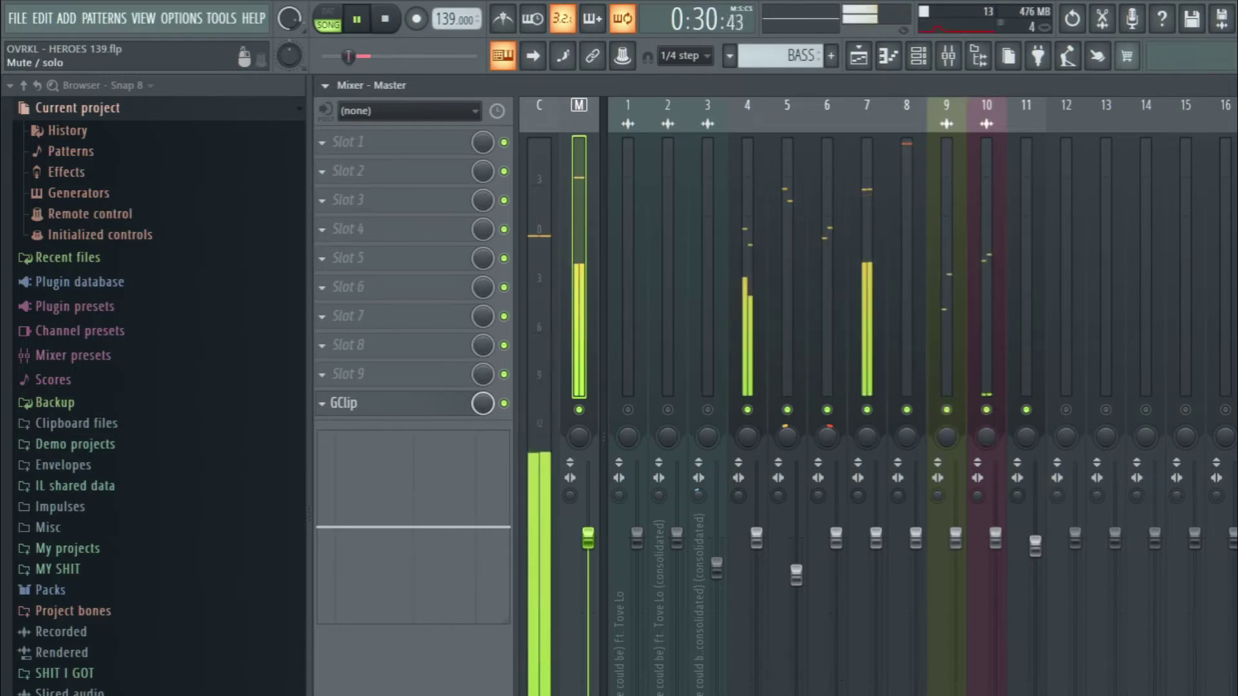
right_click(947, 411)
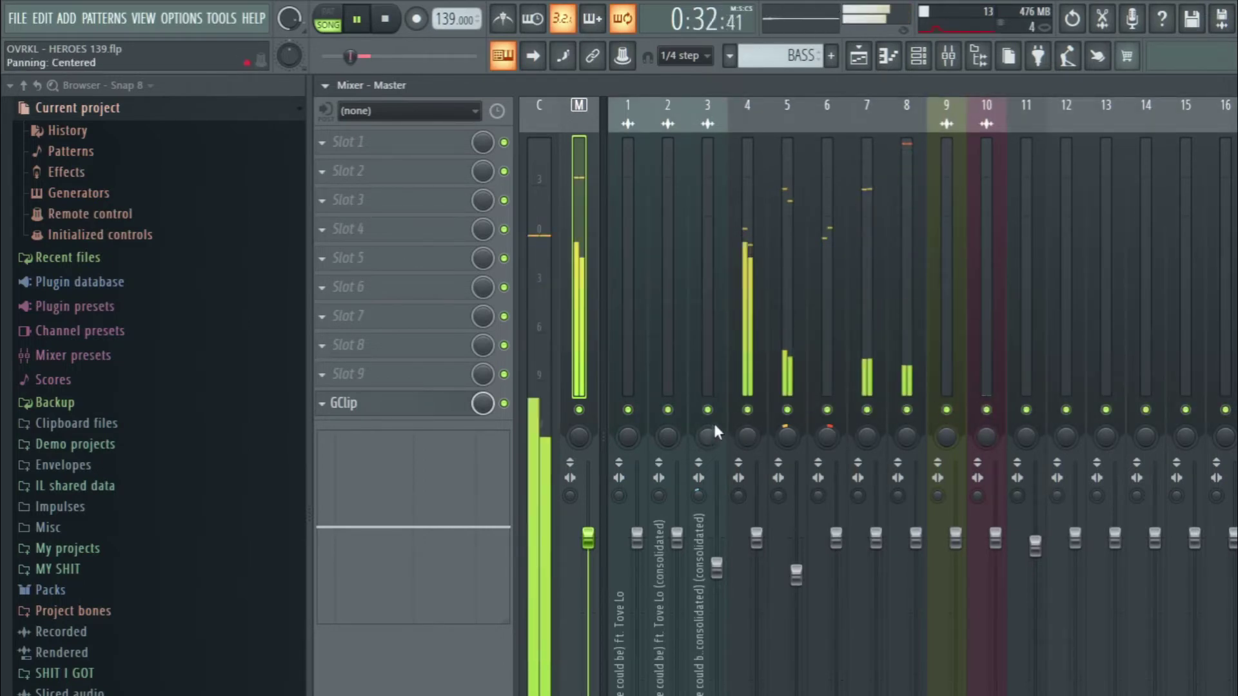
Step: Solo Track 2 in the playlist, restart playback and show the audio clips in the picker
click(858, 57)
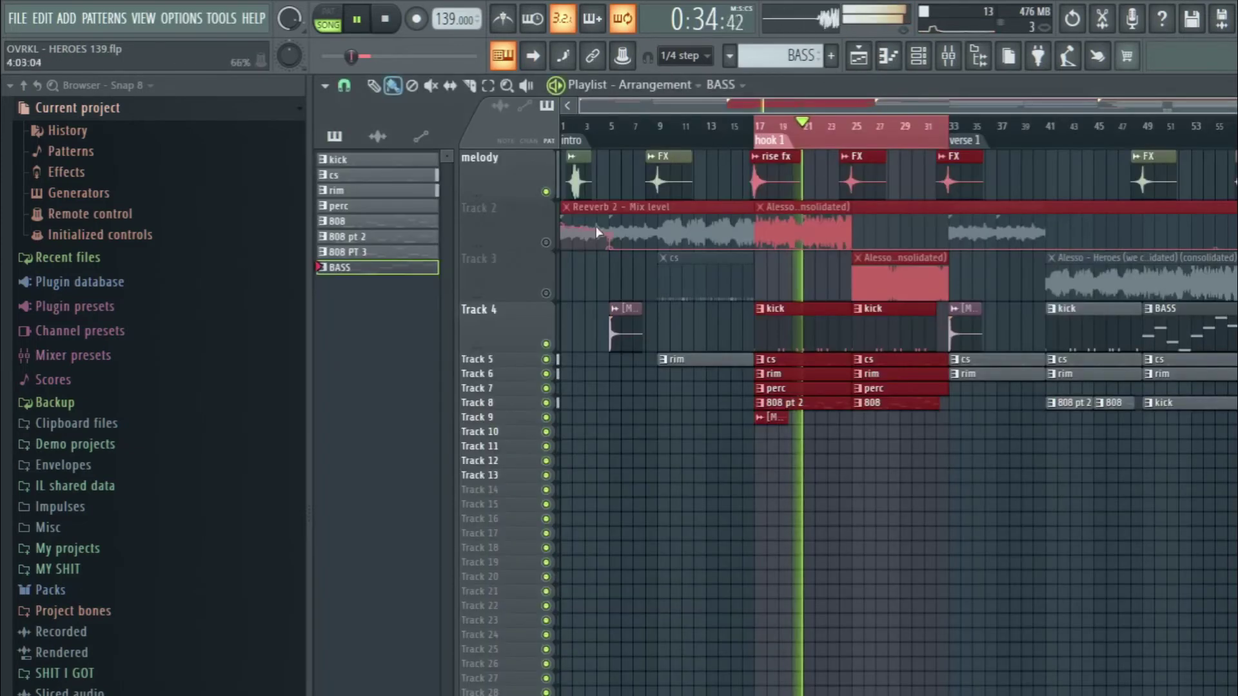
right_click(546, 242)
key(space)
key(space)
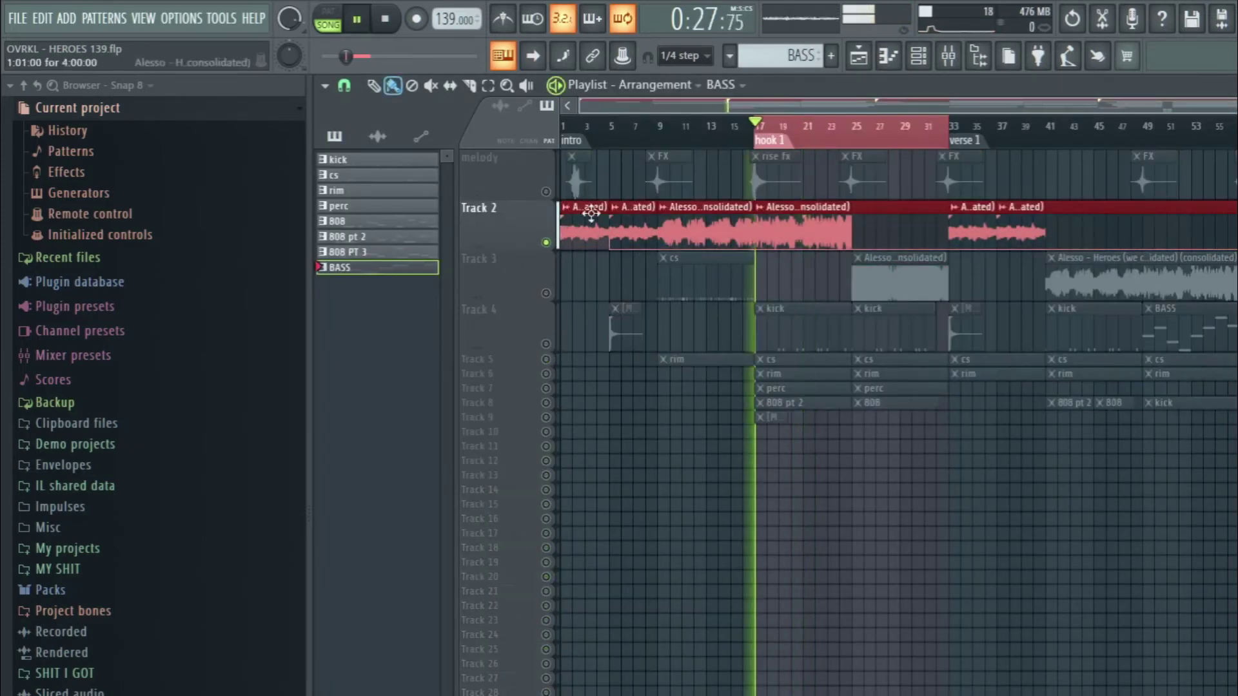
click(378, 137)
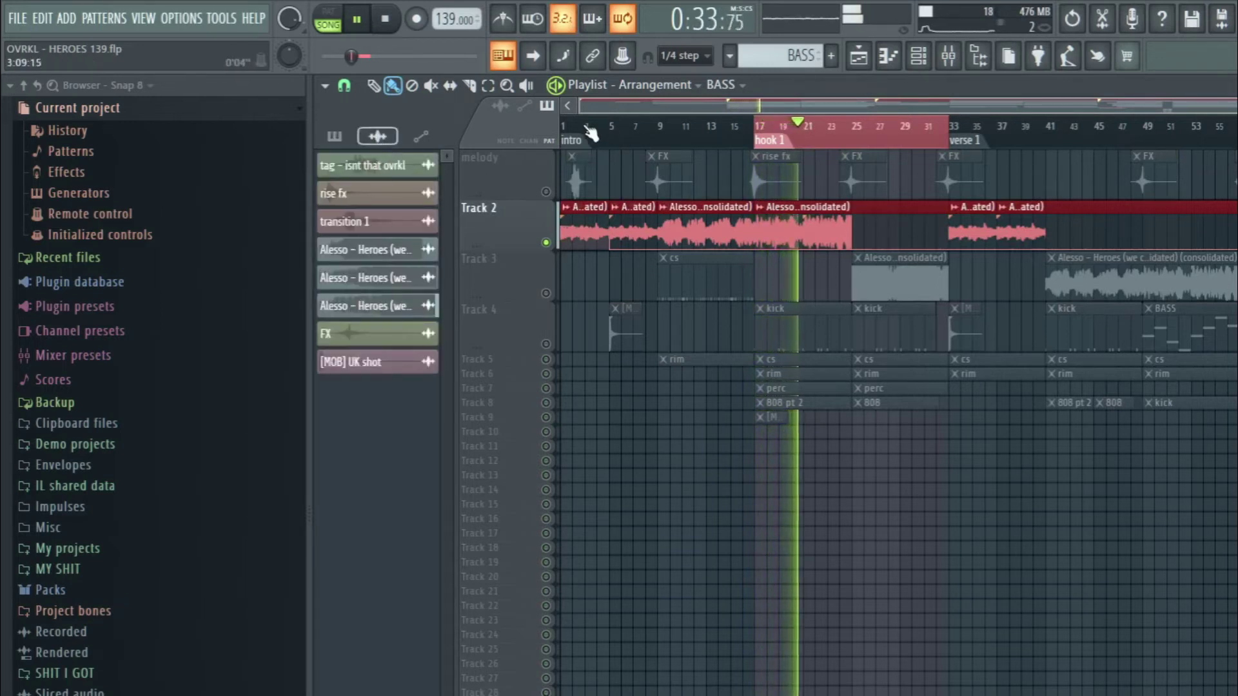
Step: Play the chopped Alesso - Heroes sample from the intro with the metronome turned on
click(583, 131)
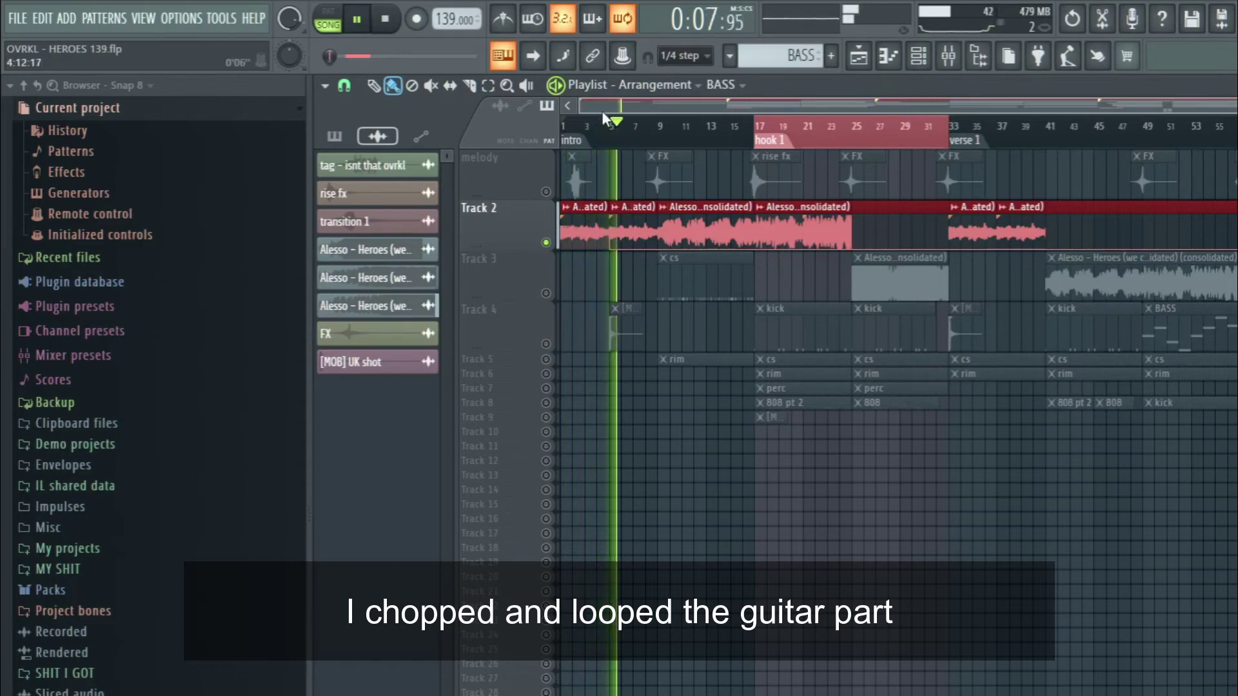
scroll(610, 122, up, 5)
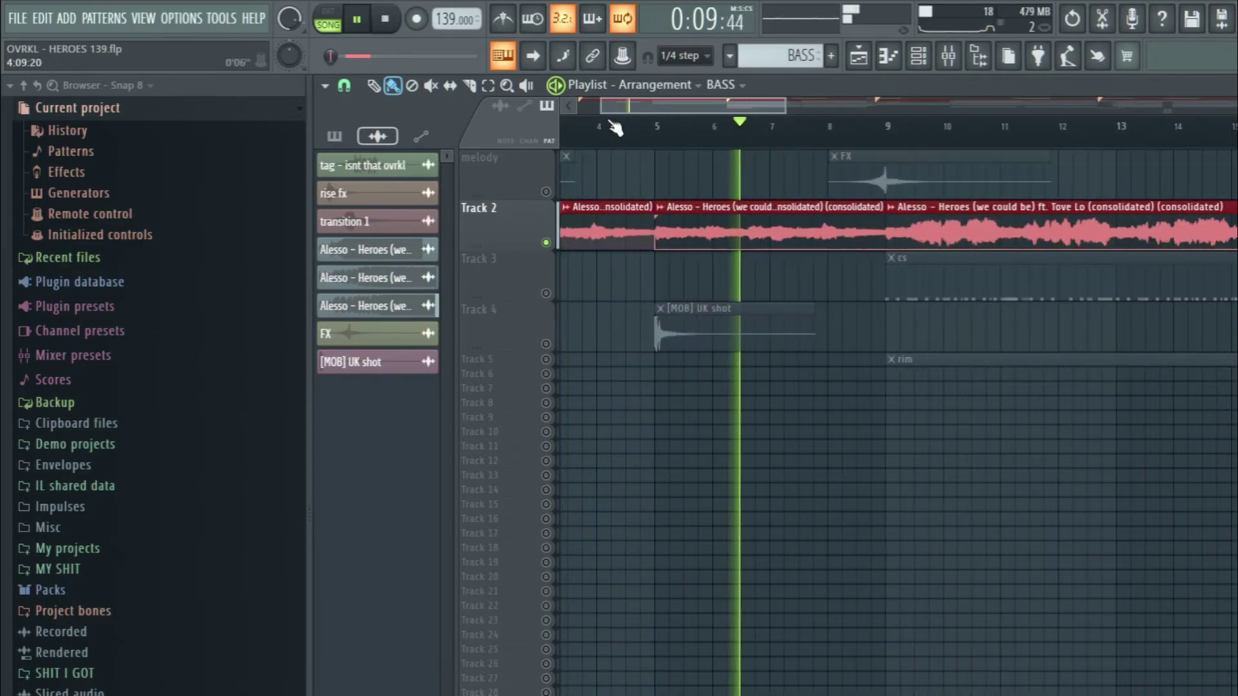
click(520, 21)
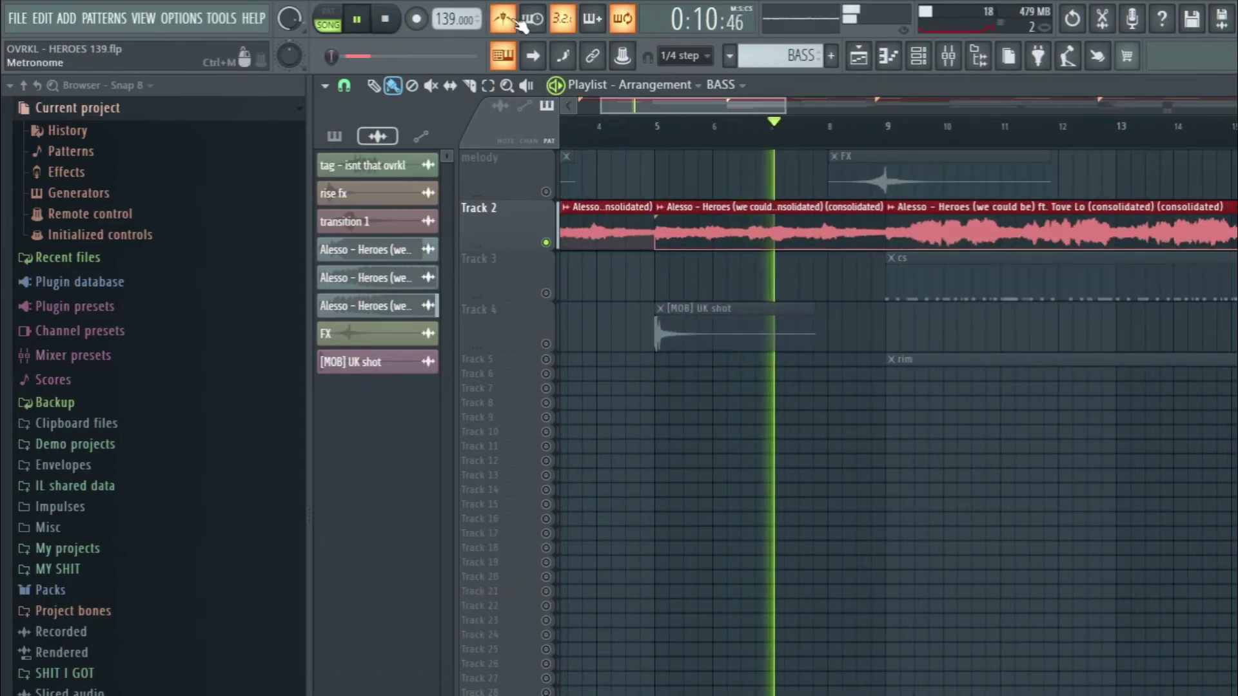
Step: Examine the time stretching modes, including Stretch, in the channel settings of the Track 2 sample and close the settings
double_click(702, 210)
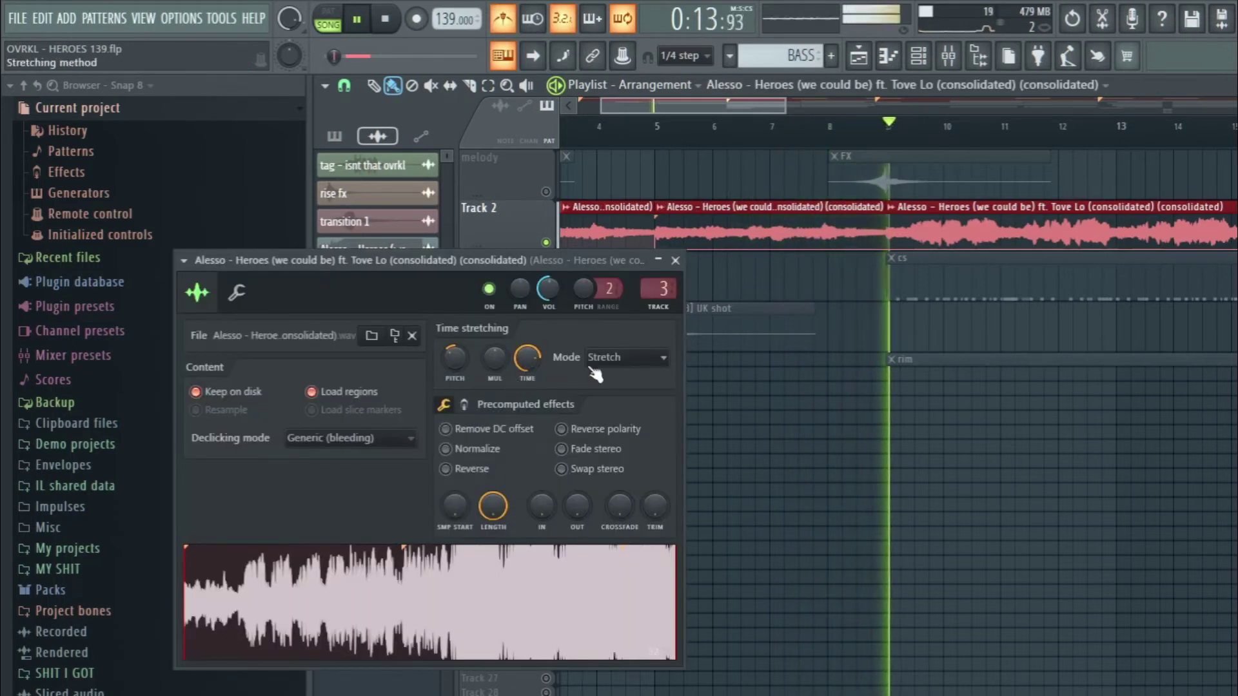
click(611, 357)
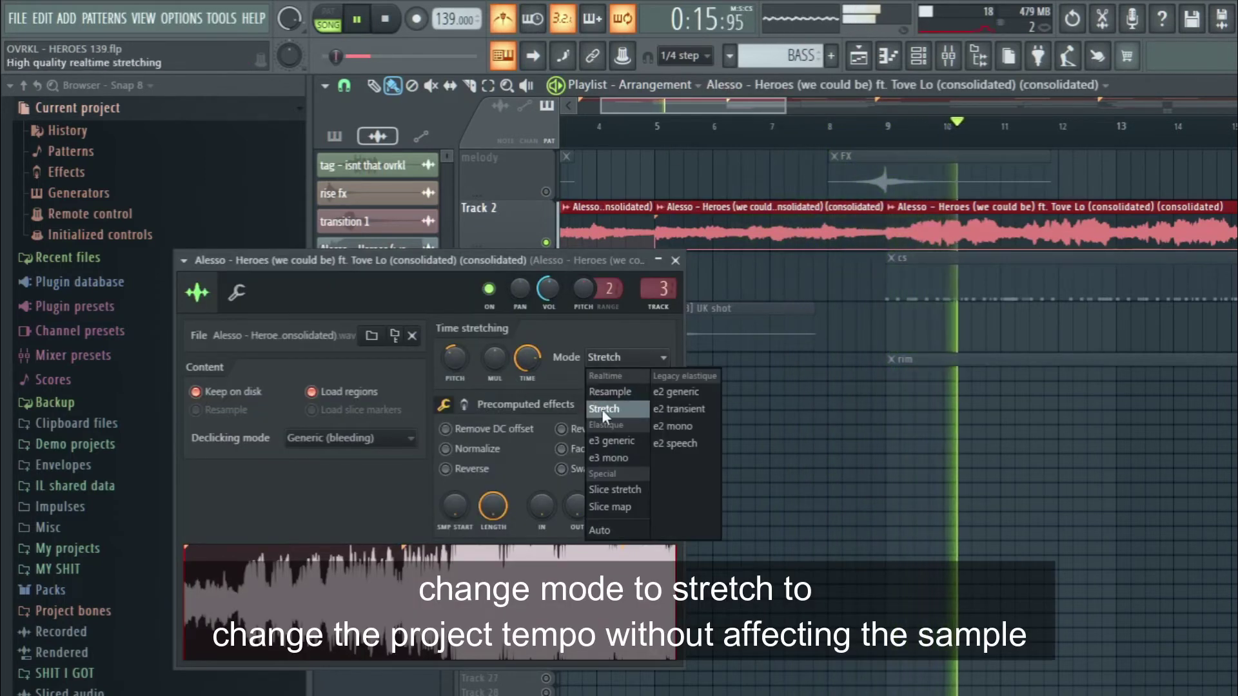
click(604, 334)
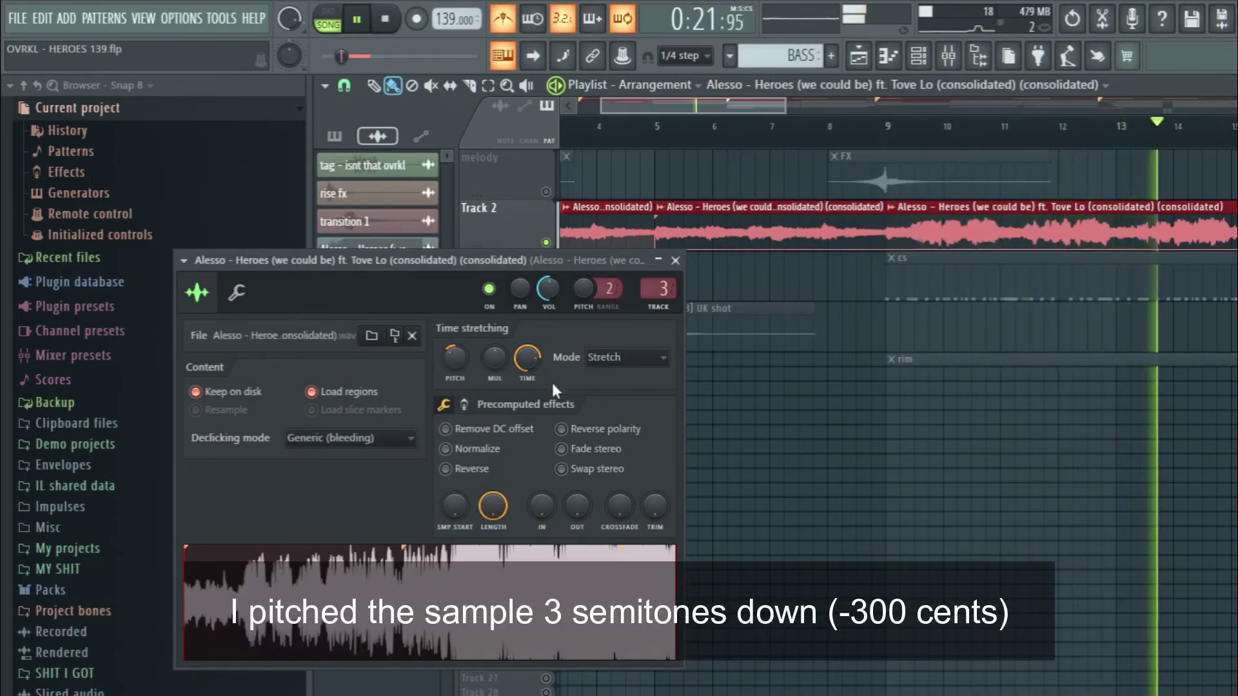
click(675, 261)
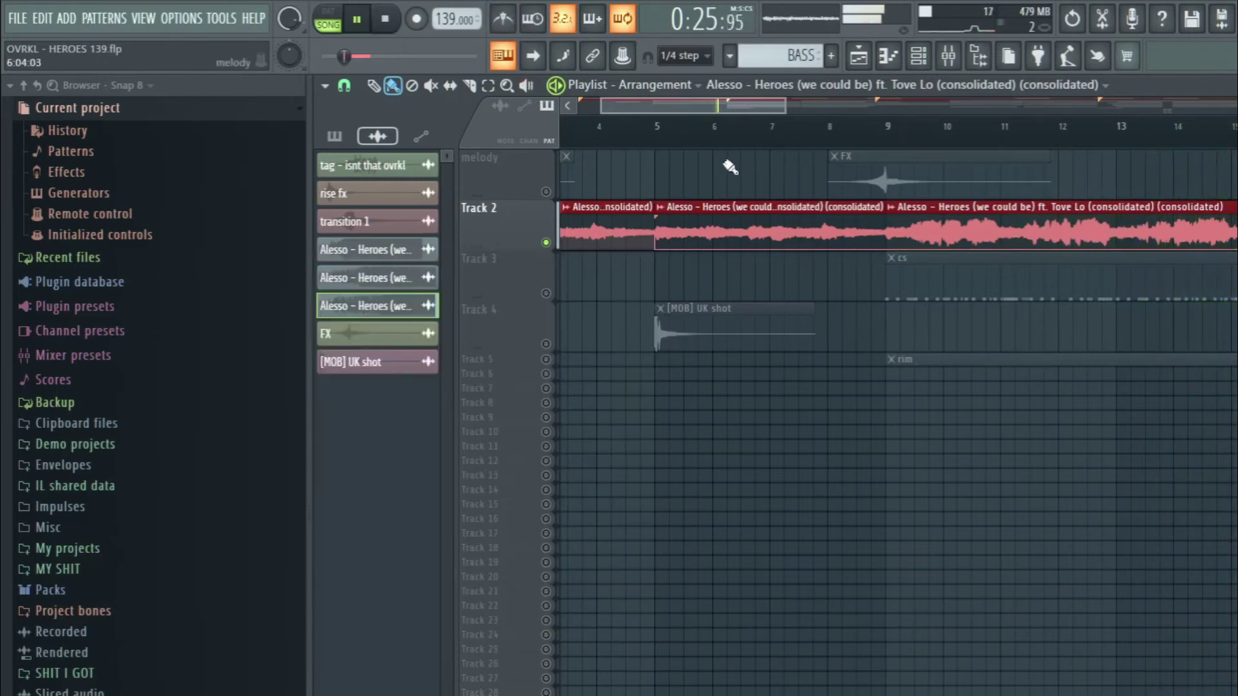
Step: Restore all the playlist tracks after the Track 2 solo and clear the hook 1 time selection
scroll(728, 133, down, 7)
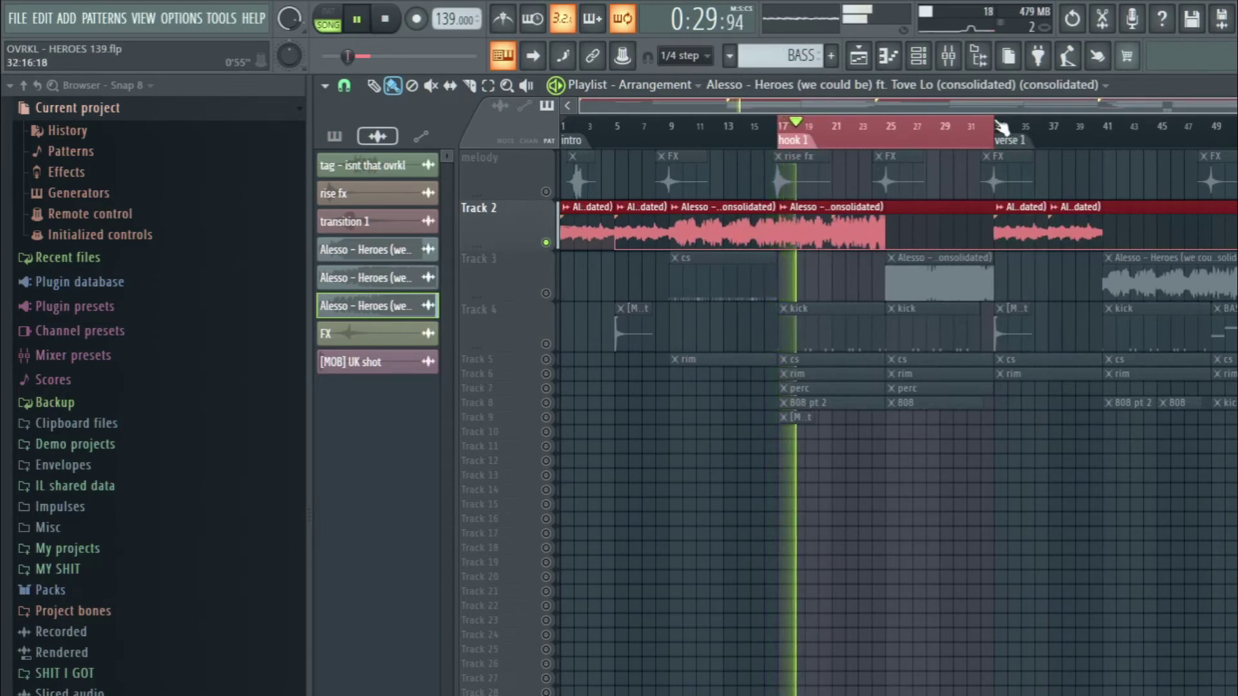
click(980, 122)
right_click(550, 244)
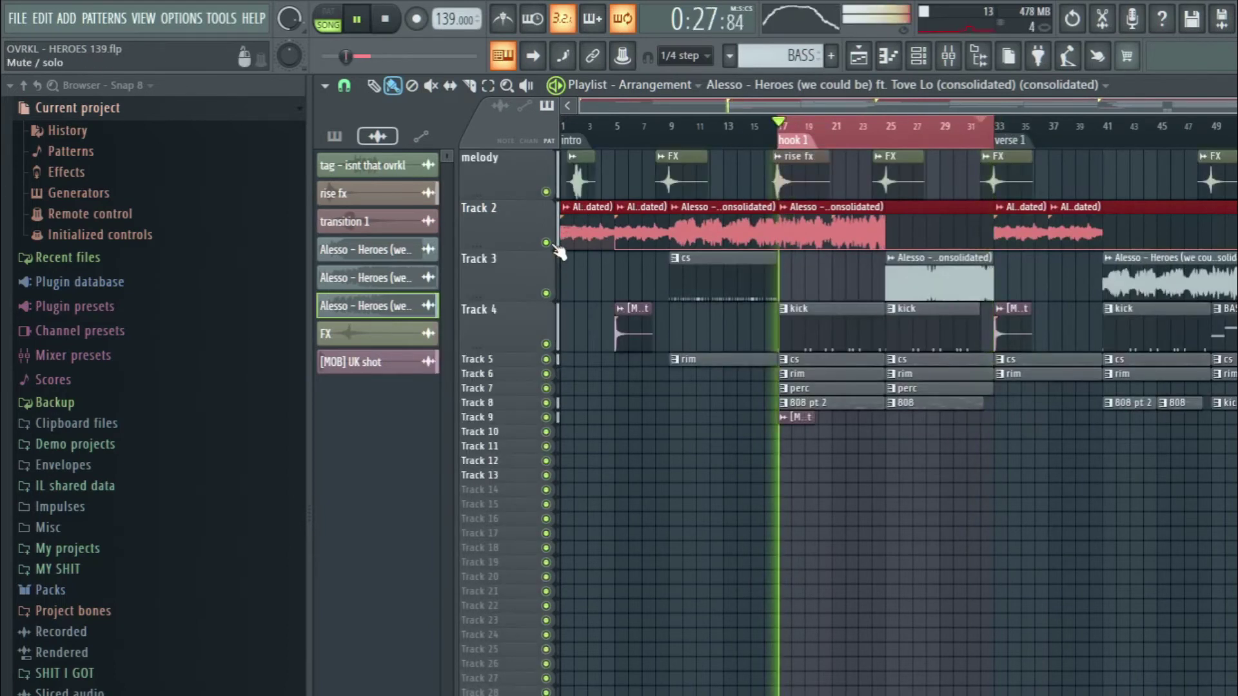
key(ctrl+d)
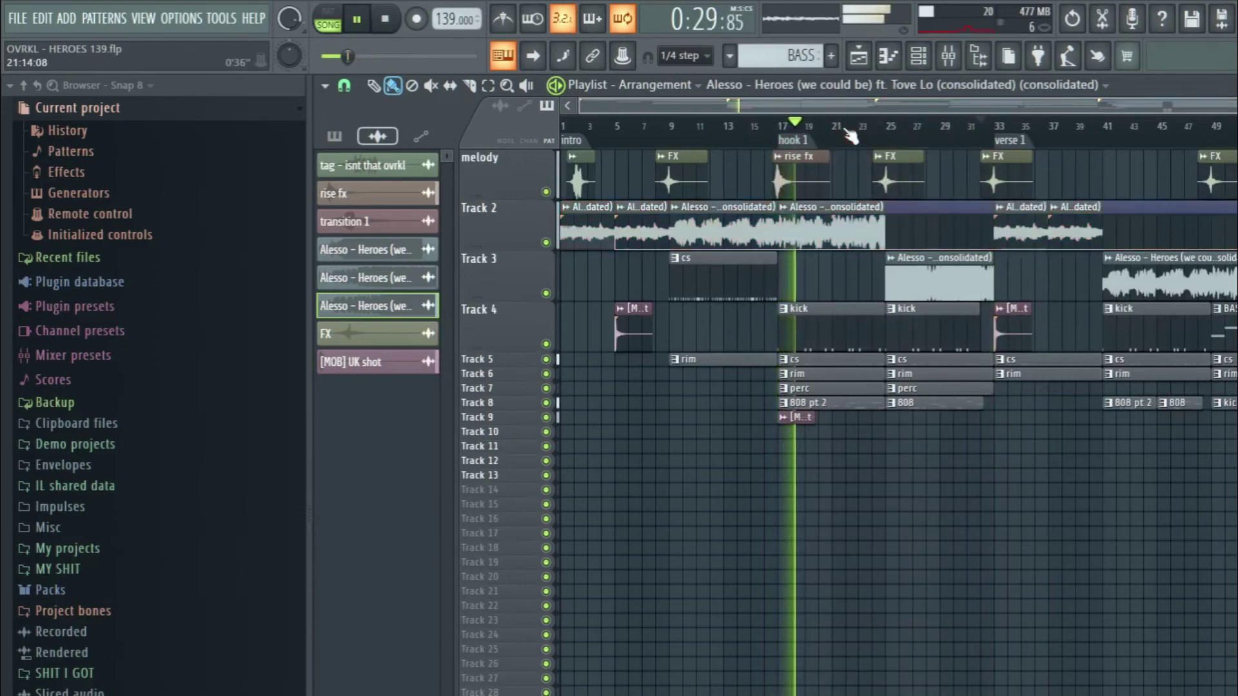
Step: Solo the melody track, play its FX and rise fx transitions before bar 9, around hook 1 and near bar 25, and unsolo it
scroll(850, 136, down, 2)
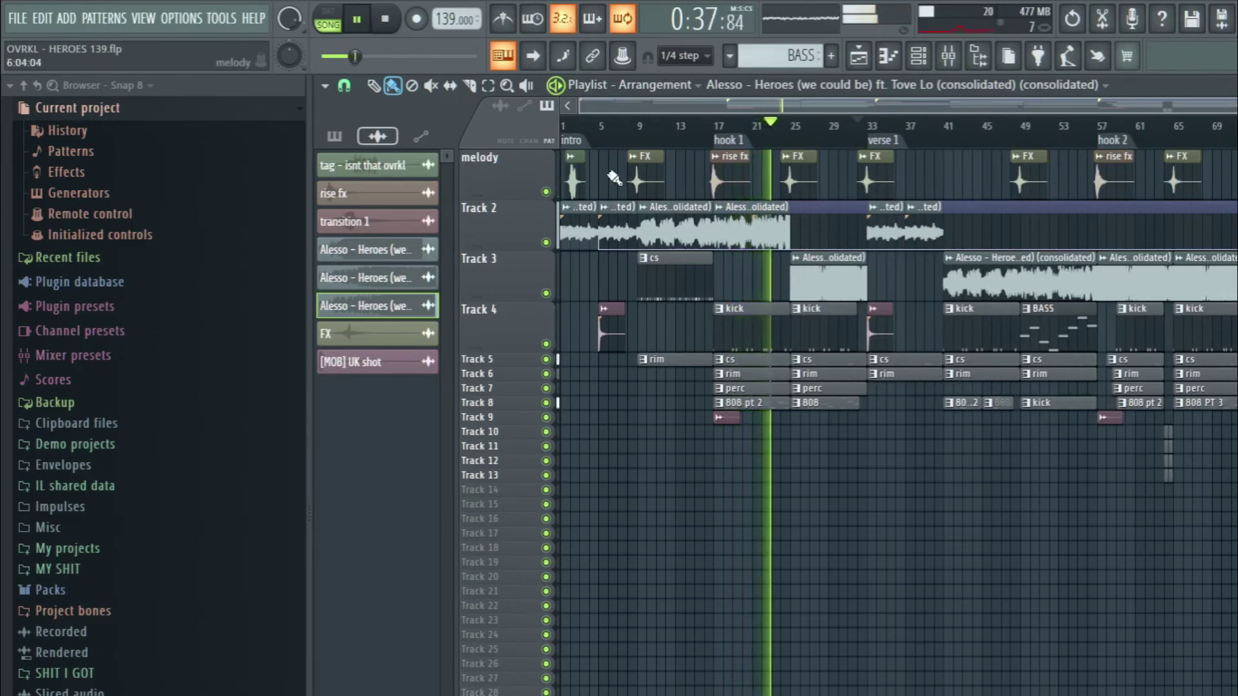
right_click(547, 193)
click(630, 127)
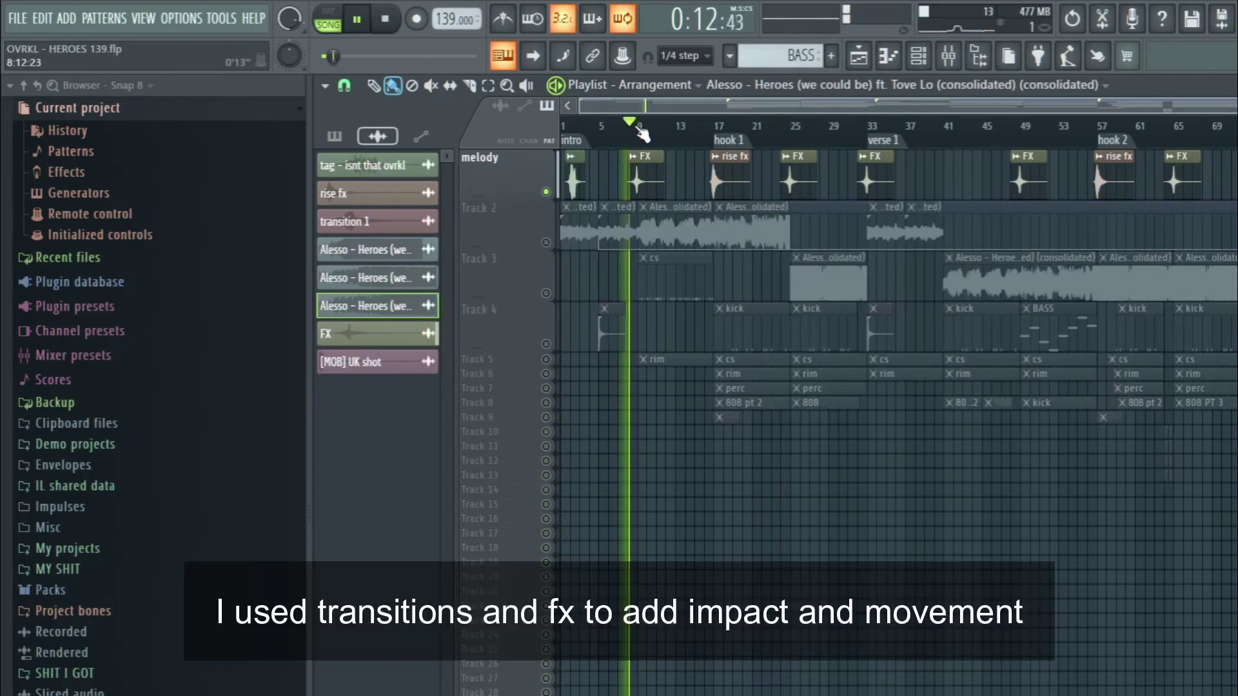
click(715, 125)
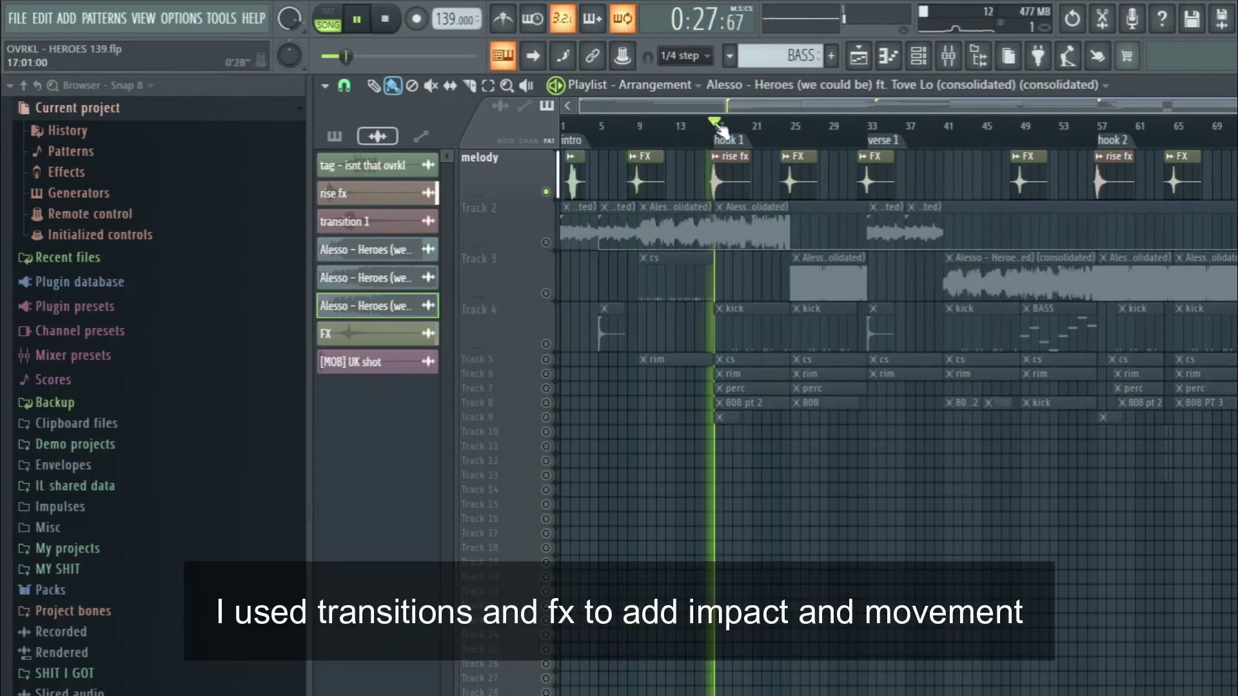
click(700, 126)
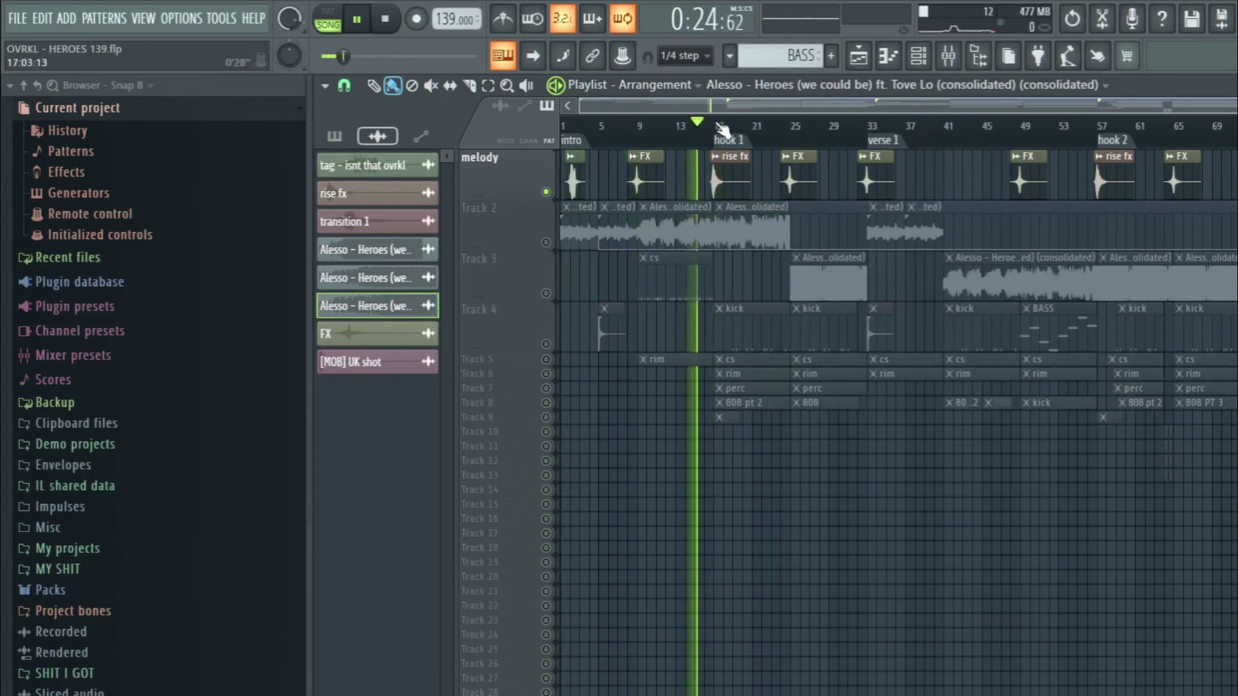
click(717, 126)
click(711, 125)
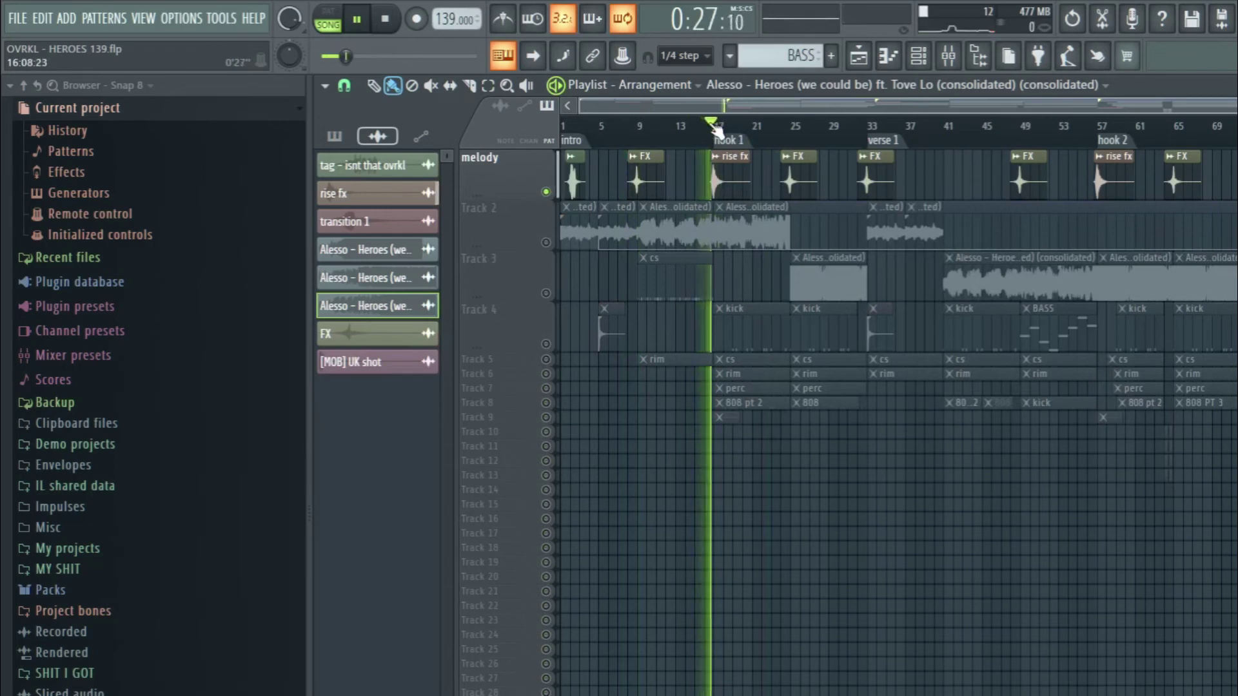
click(782, 125)
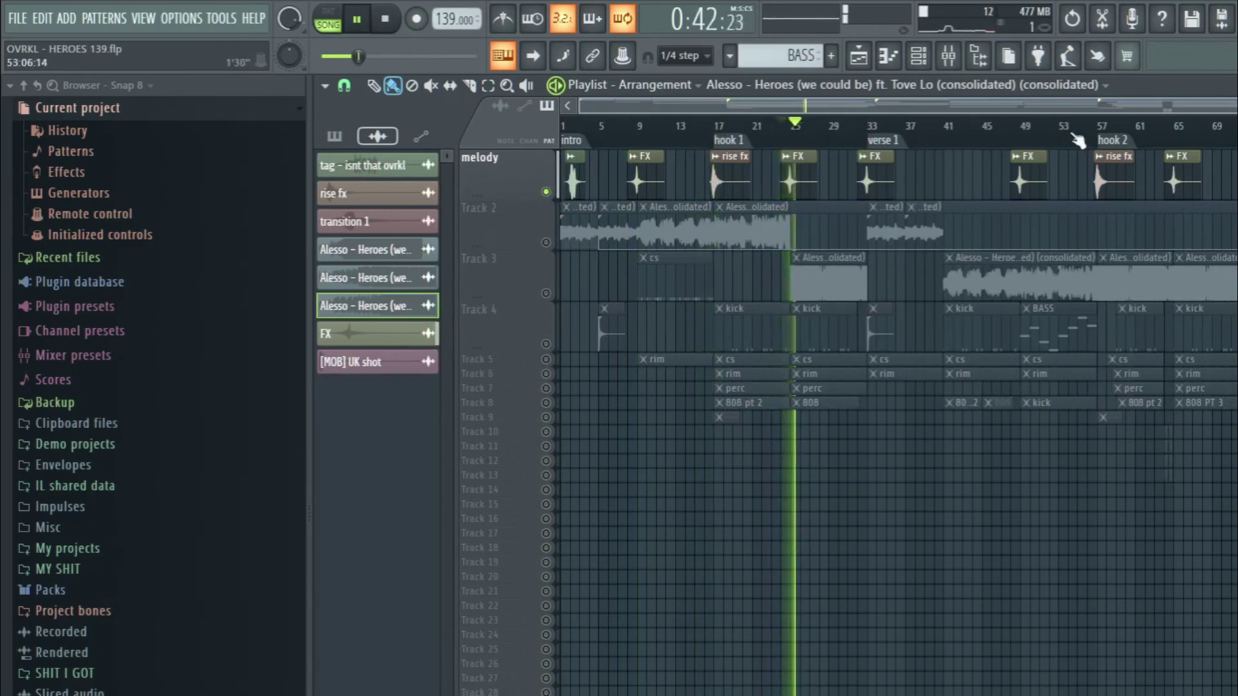
right_click(546, 193)
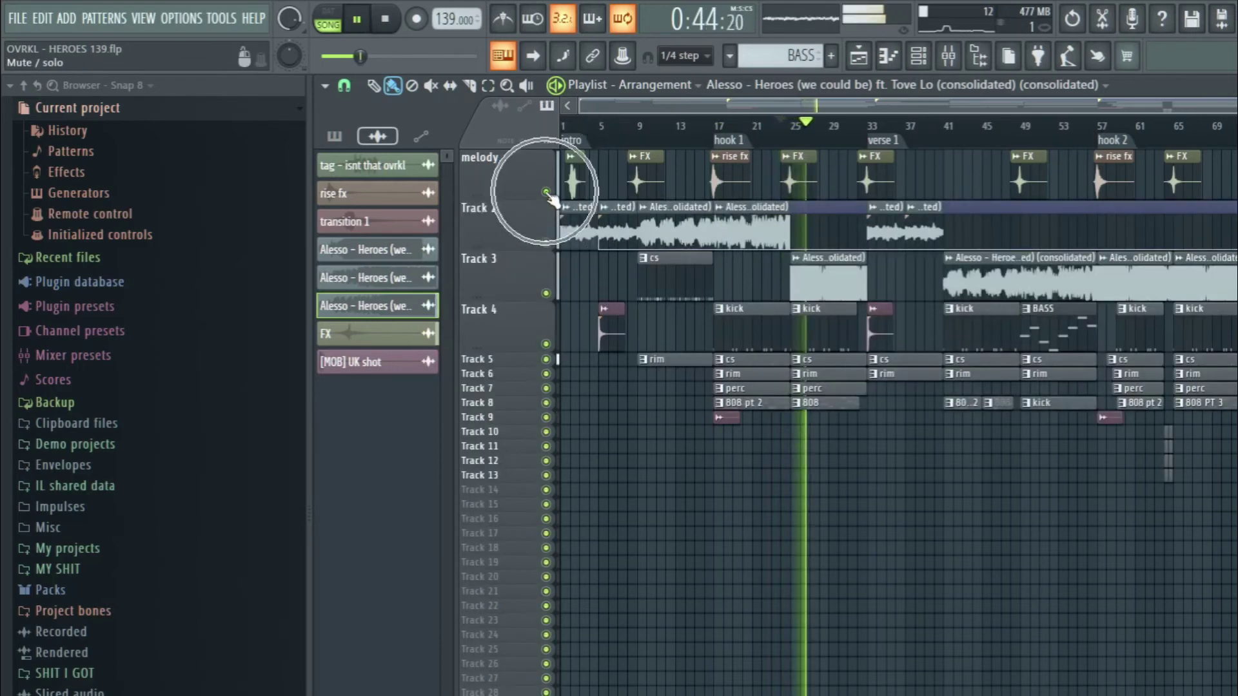
Step: Solo playlist Track 4 to hear the [MOB] UK shot at the start of verse 1, and restore all tracks
right_click(545, 344)
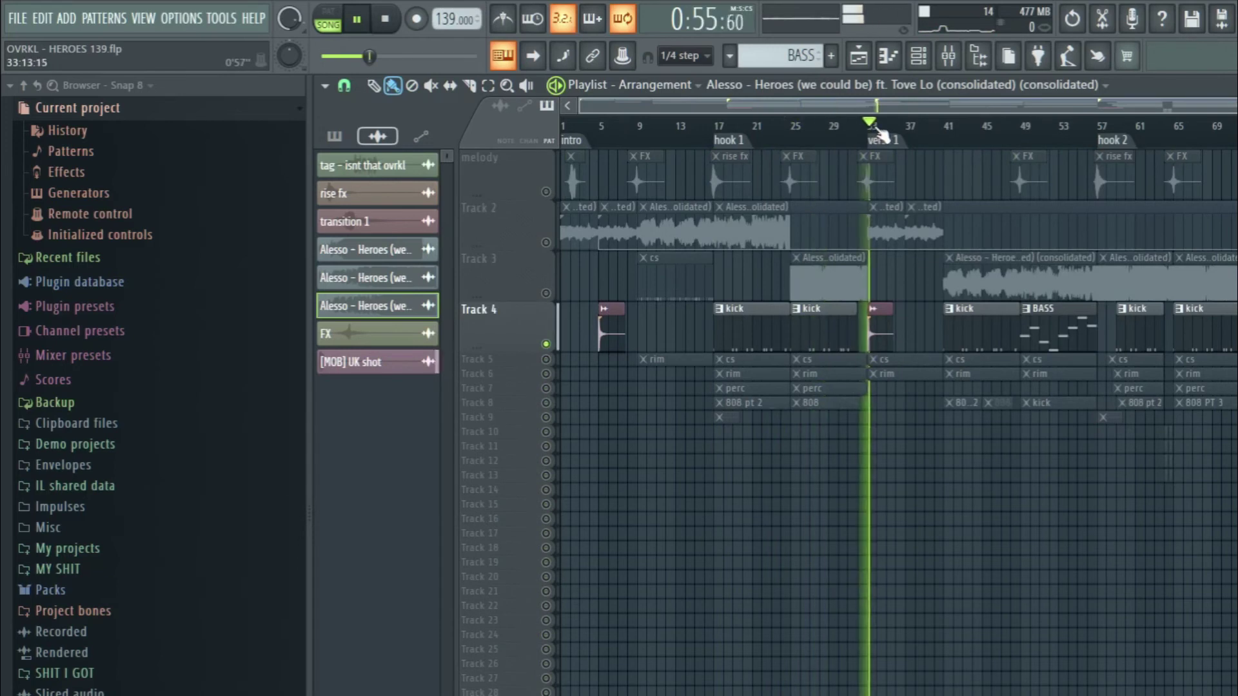
right_click(546, 344)
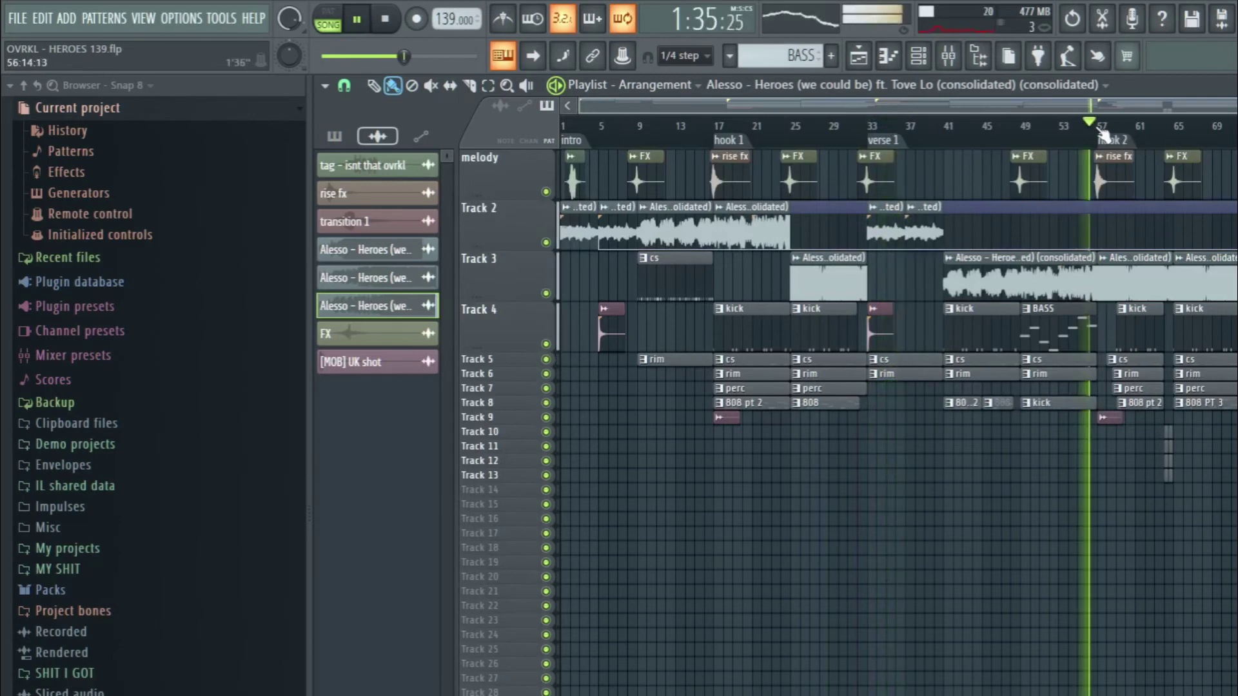
Step: Examine the arrangement from bar 48 through hook 2, including the staggered drum entries and the short pattern cuts at bar 64
scroll(1104, 136, up, 6)
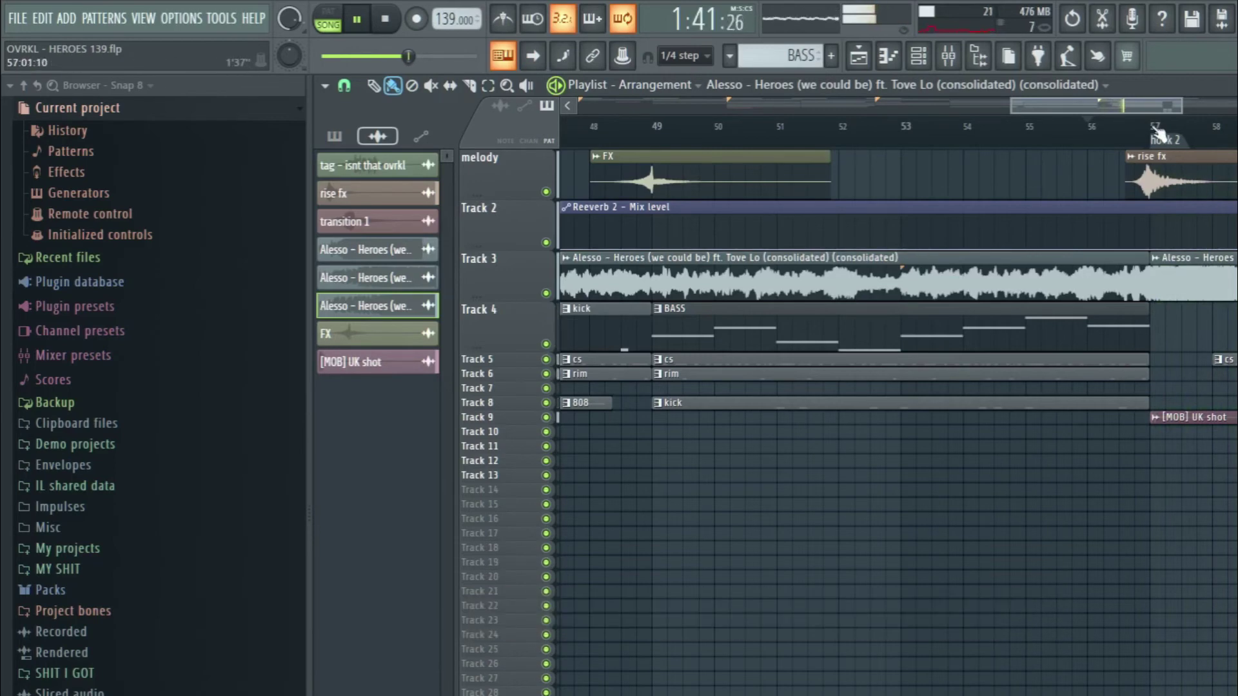
drag(1155, 104, 1202, 106)
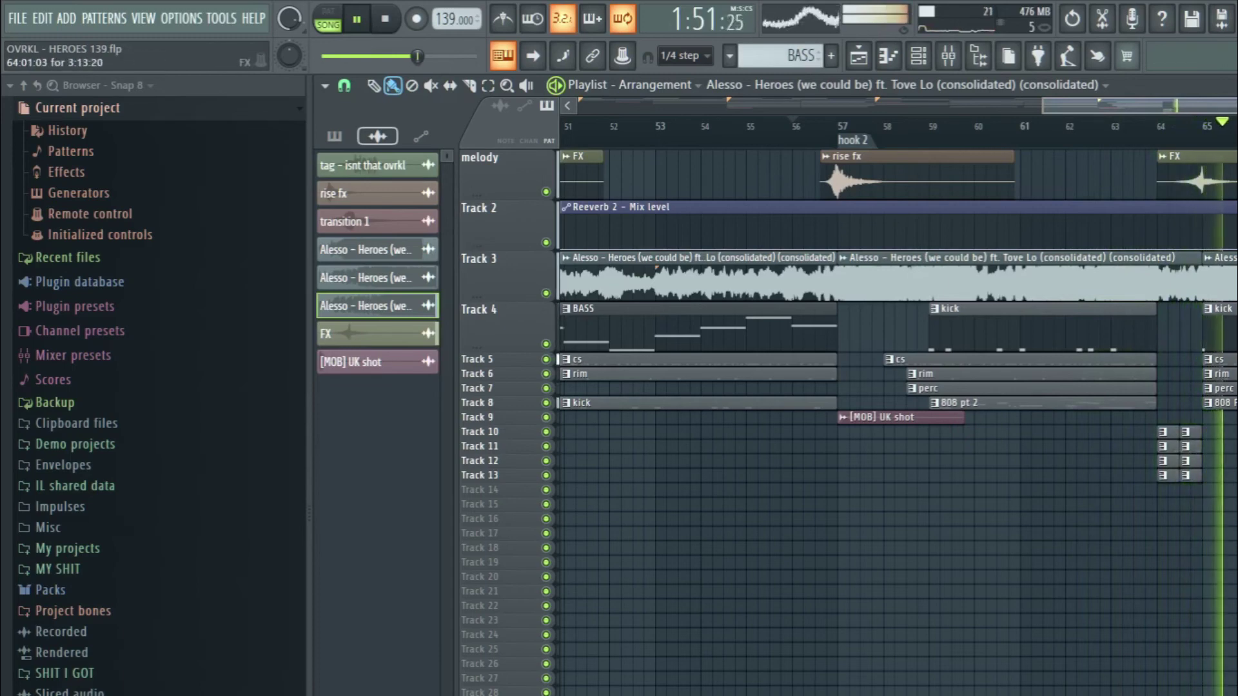
scroll(899, 419, down, 3)
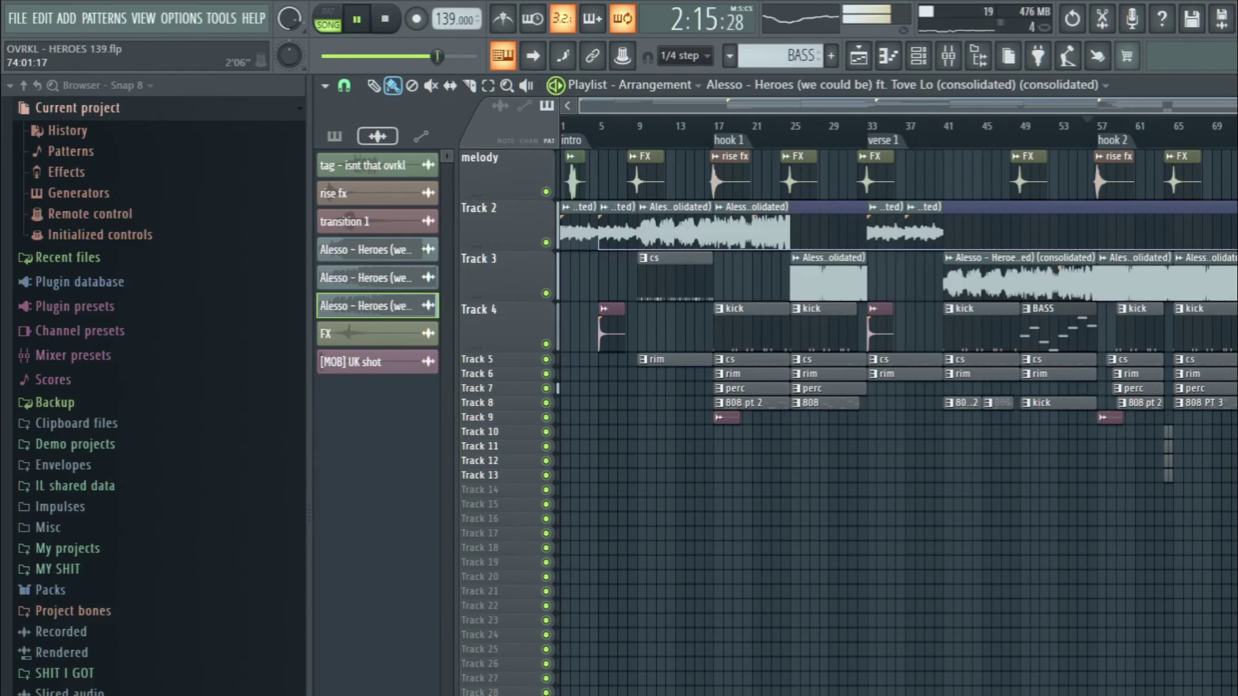
Step: View the BASS pattern's Sub Bass notes in the piano roll, and examine the playlist arrangement from bar 59 onward
double_click(1237, 403)
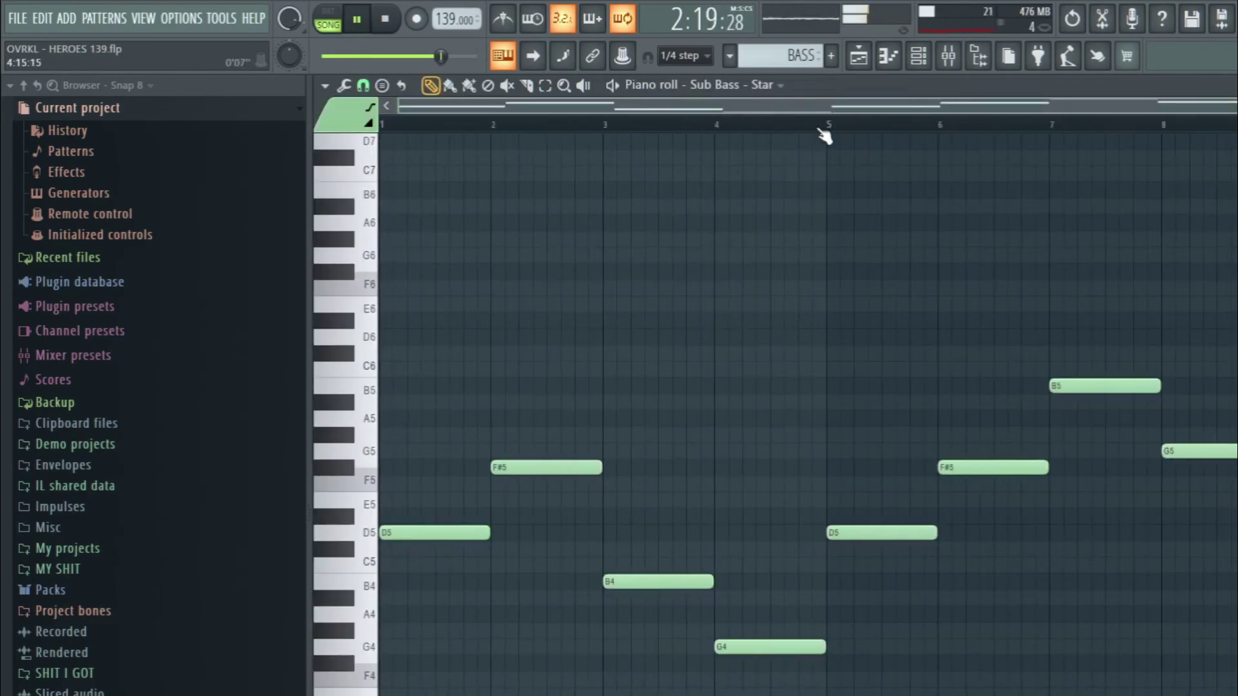
click(868, 58)
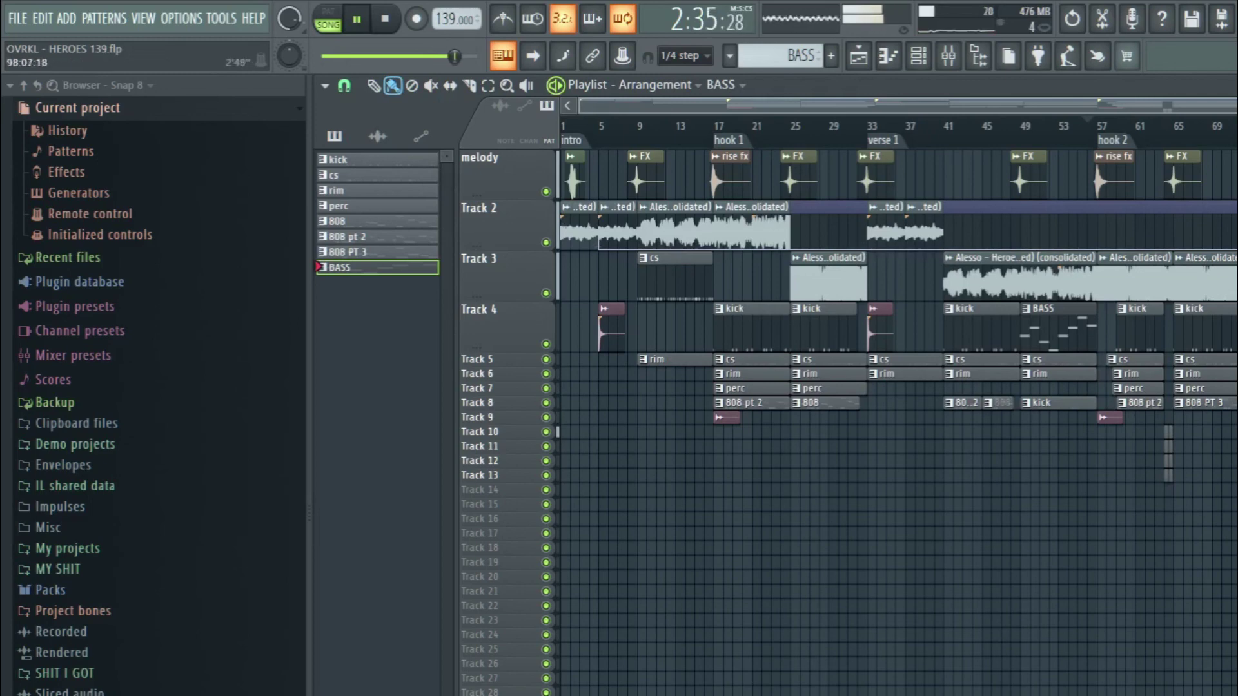
scroll(899, 412, up, 5)
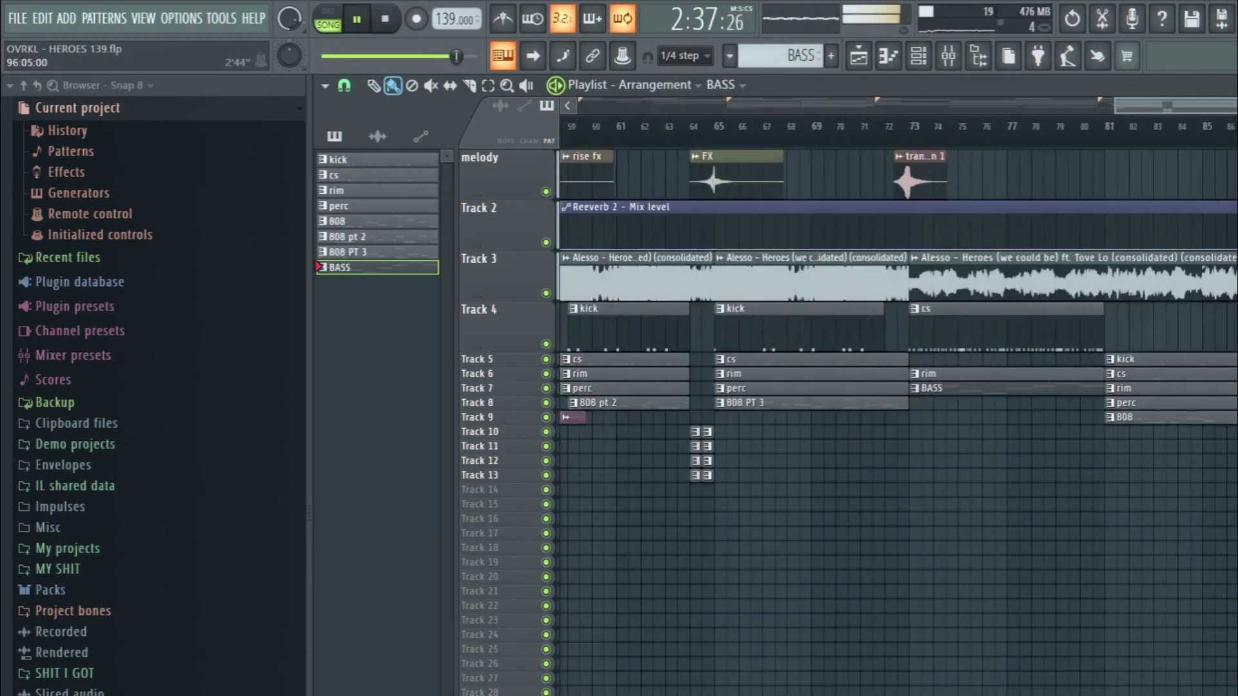